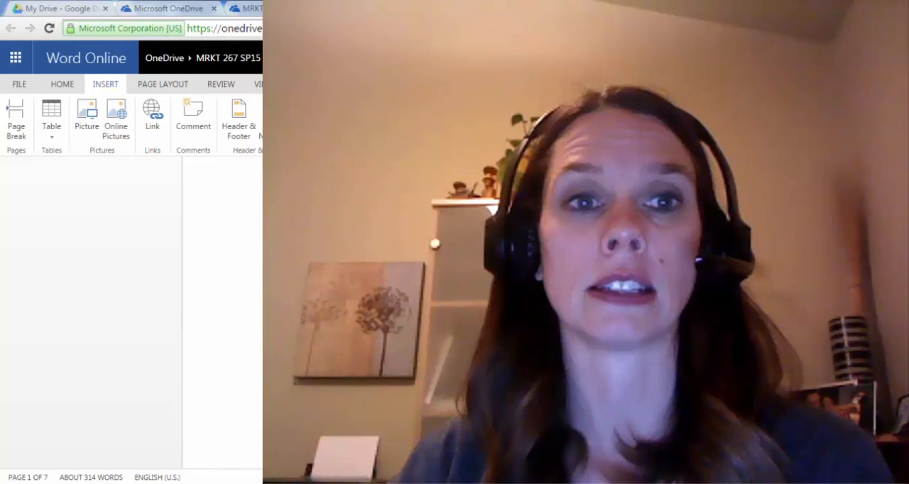
- Make the document title "Email Marketing Integration (Sign Up form)" bold and centre it
{"action": "scroll", "coordinate": [454, 313], "scroll_direction": "down", "scroll_amount": 5}
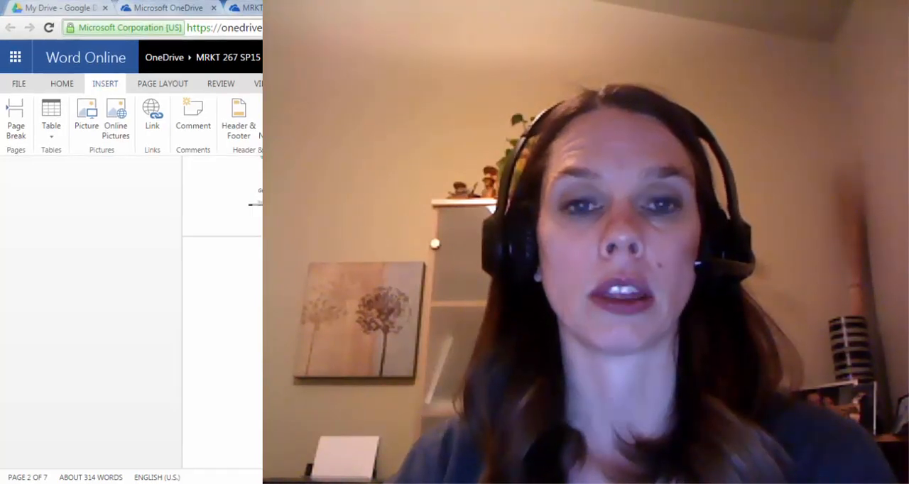
{"action": "scroll", "coordinate": [517, 336], "scroll_direction": "up", "scroll_amount": 9}
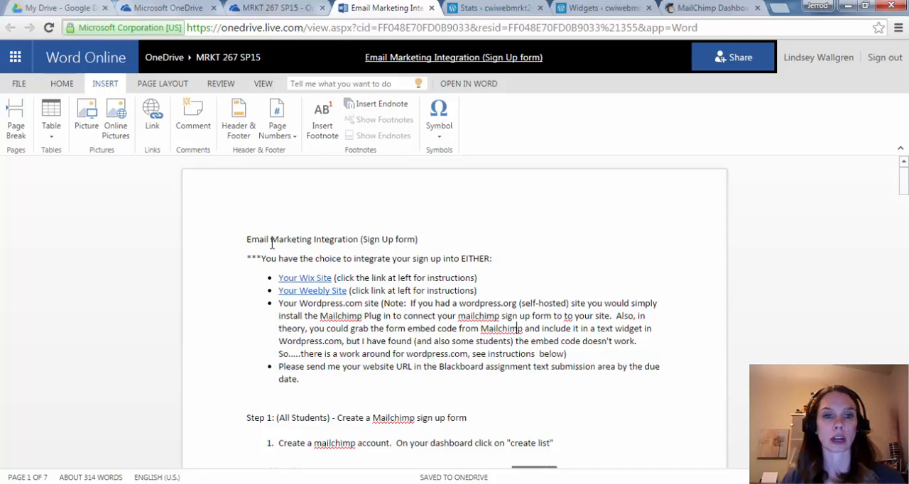
{"action": "left_click_drag", "start_coordinate": [249, 242], "coordinate": [441, 219]}
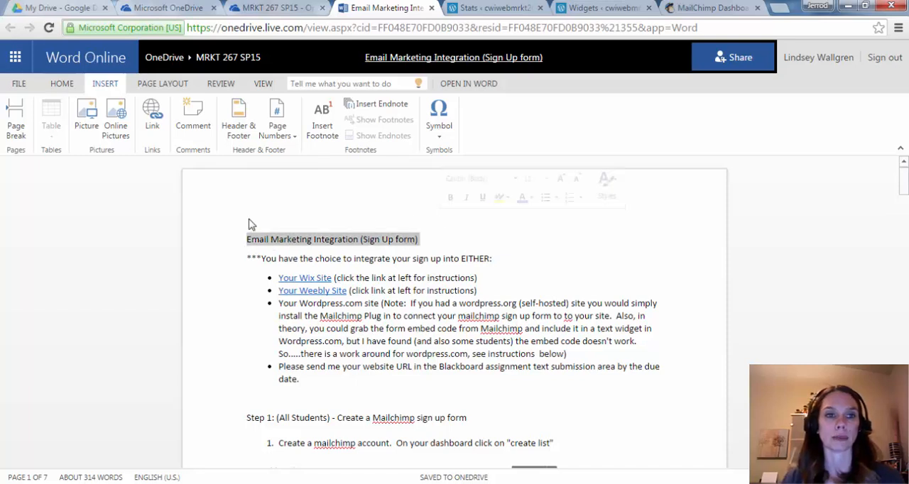
{"action": "left_click", "coordinate": [65, 84]}
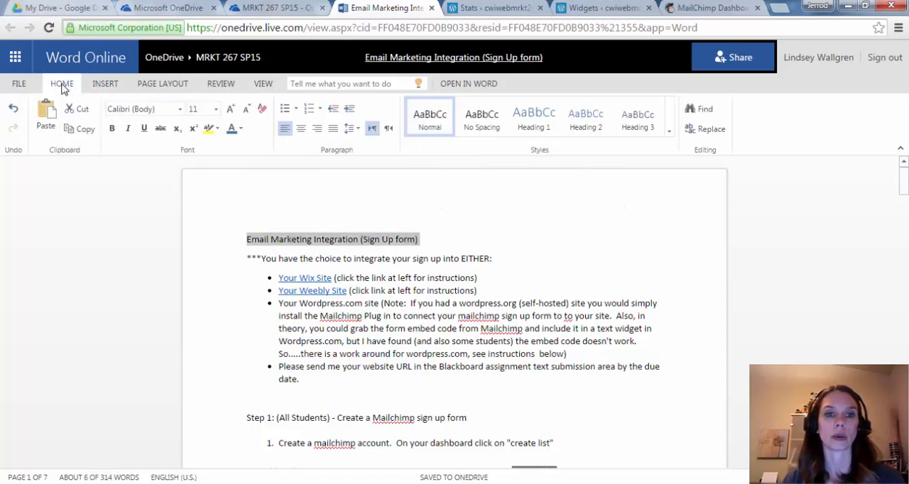
{"action": "left_click", "coordinate": [112, 128]}
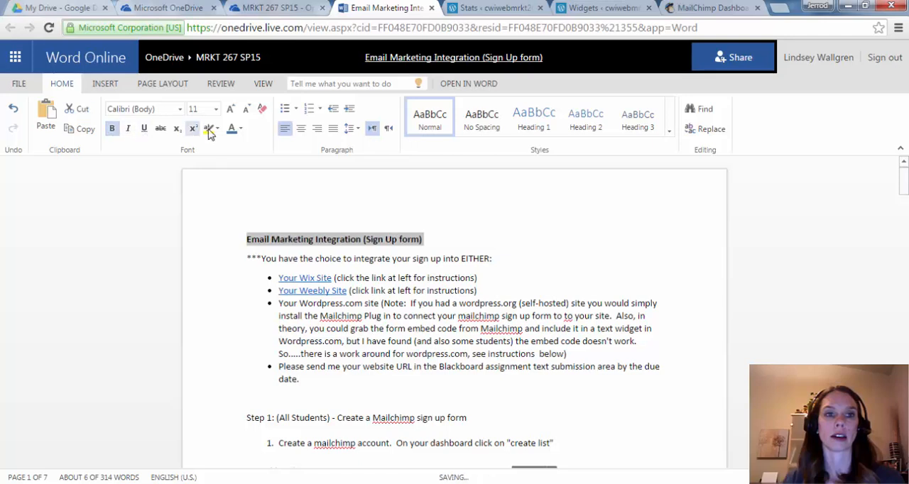
{"action": "left_click", "coordinate": [299, 130]}
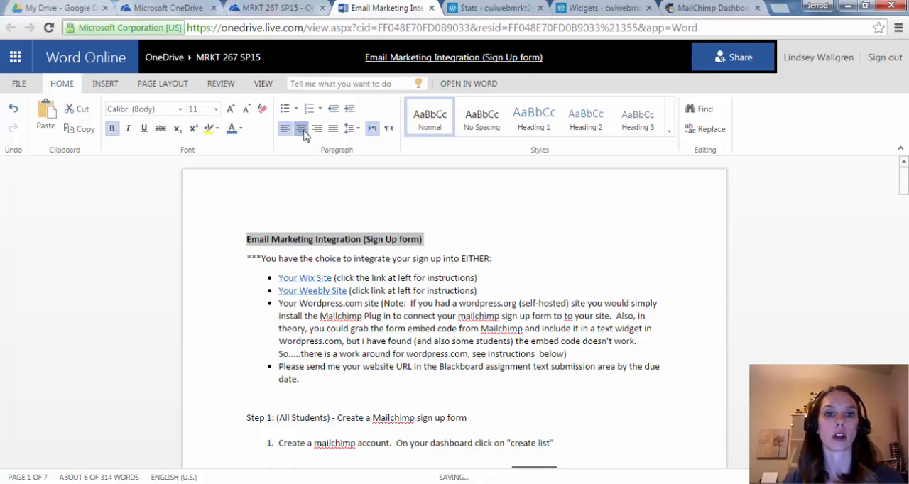
{"action": "left_click", "coordinate": [408, 291]}
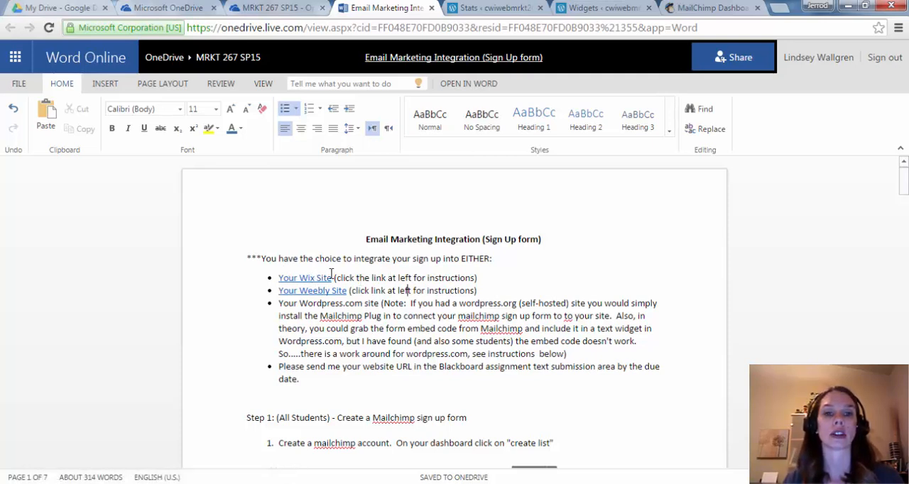
- Review the site choices and the Step 1 instructions for creating a Mailchimp sign-up form, up to customizing the form
{"action": "left_click", "coordinate": [319, 291]}
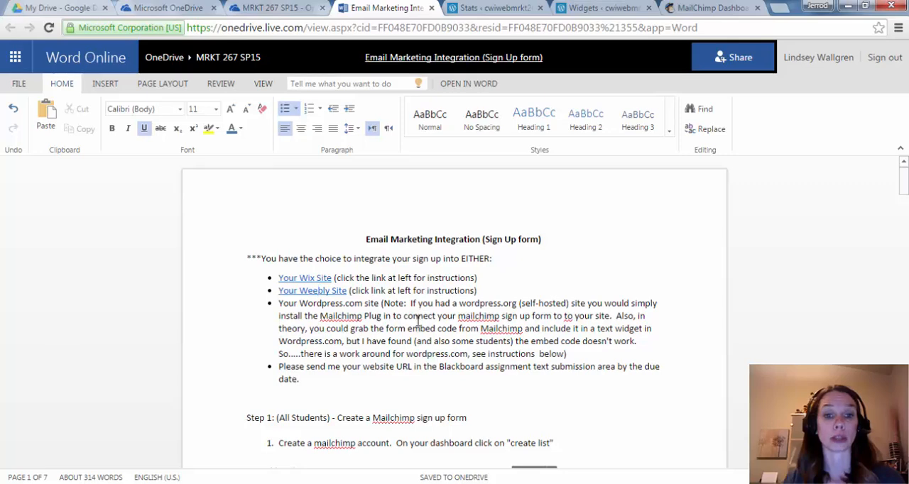
{"action": "scroll", "coordinate": [418, 314], "scroll_direction": "down", "scroll_amount": 3}
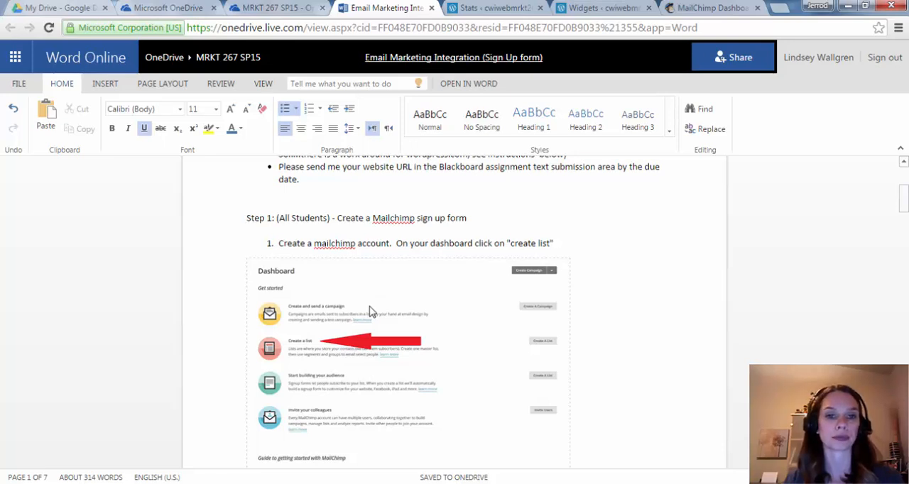
{"action": "scroll", "coordinate": [369, 311], "scroll_direction": "down", "scroll_amount": 1}
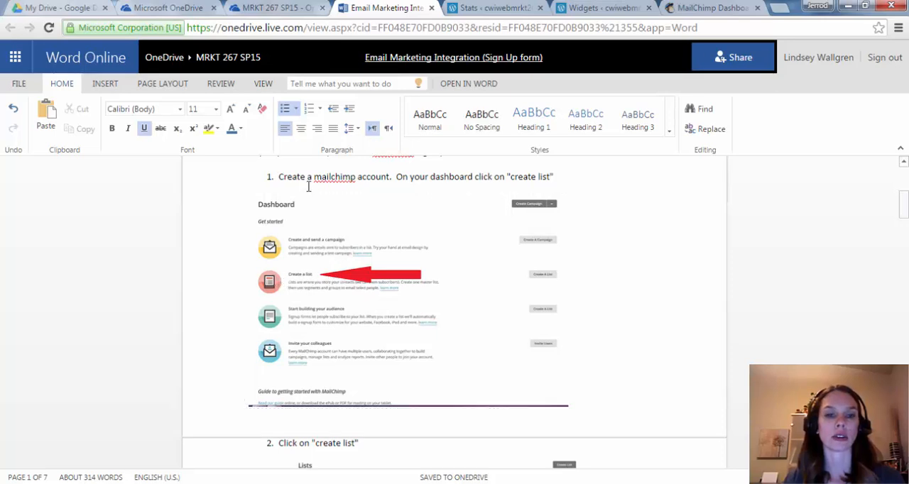
{"action": "scroll", "coordinate": [309, 297], "scroll_direction": "down", "scroll_amount": 3}
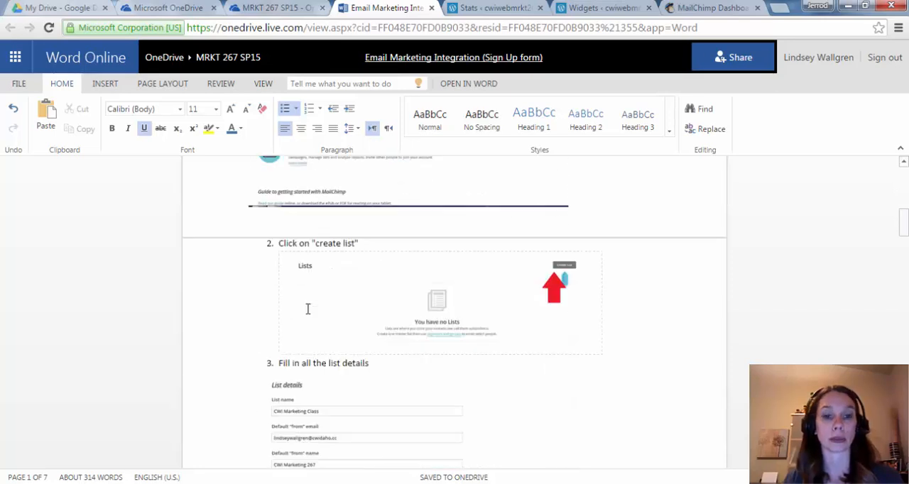
{"action": "scroll", "coordinate": [309, 305], "scroll_direction": "down", "scroll_amount": 2}
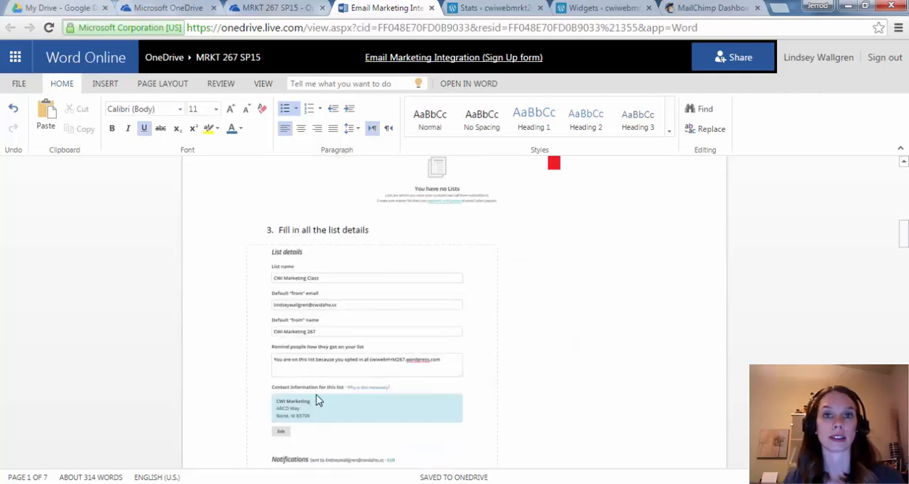
{"action": "scroll", "coordinate": [318, 399], "scroll_direction": "down", "scroll_amount": 3}
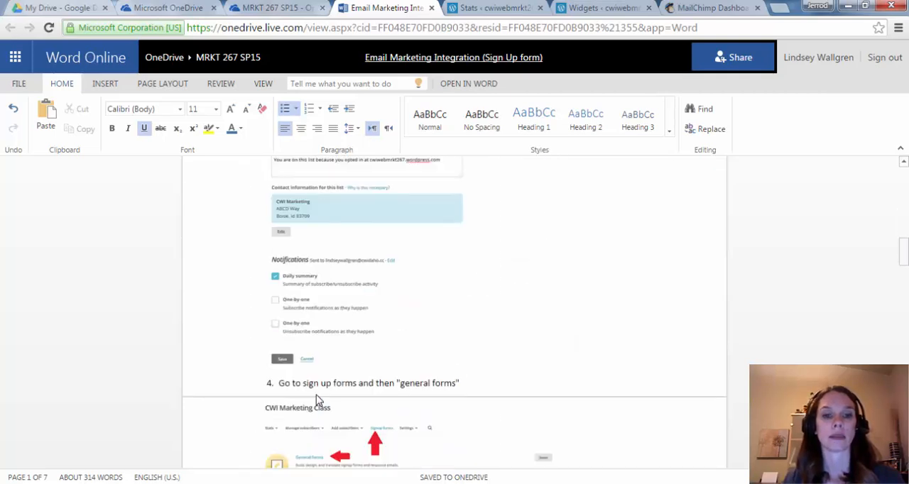
{"action": "scroll", "coordinate": [317, 400], "scroll_direction": "down", "scroll_amount": 2}
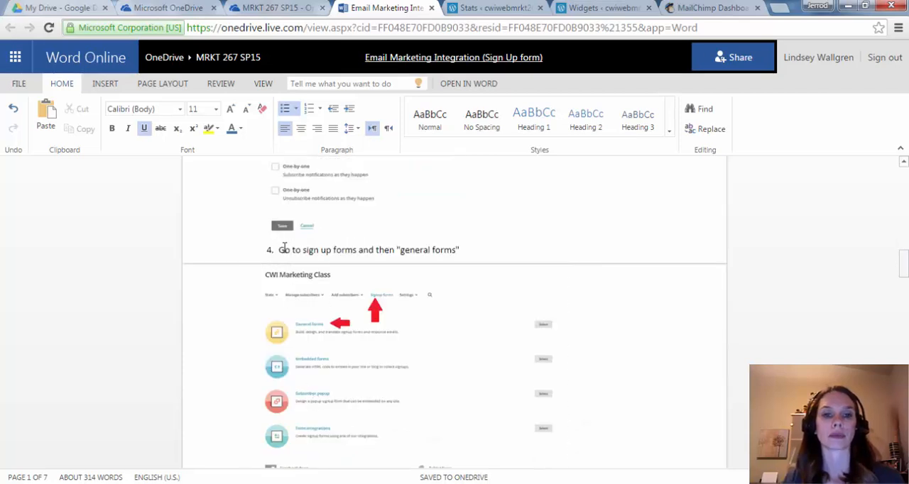
{"action": "scroll", "coordinate": [283, 248], "scroll_direction": "down", "scroll_amount": 1}
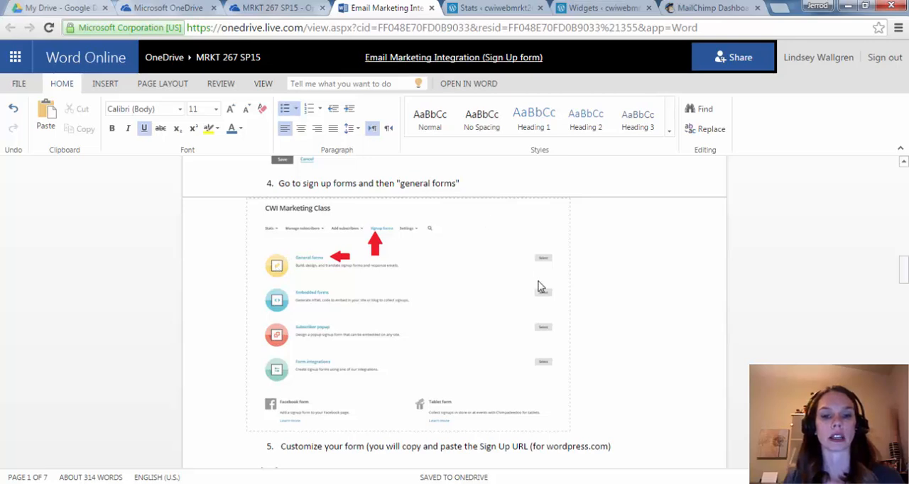
{"action": "scroll", "coordinate": [538, 287], "scroll_direction": "down", "scroll_amount": 1}
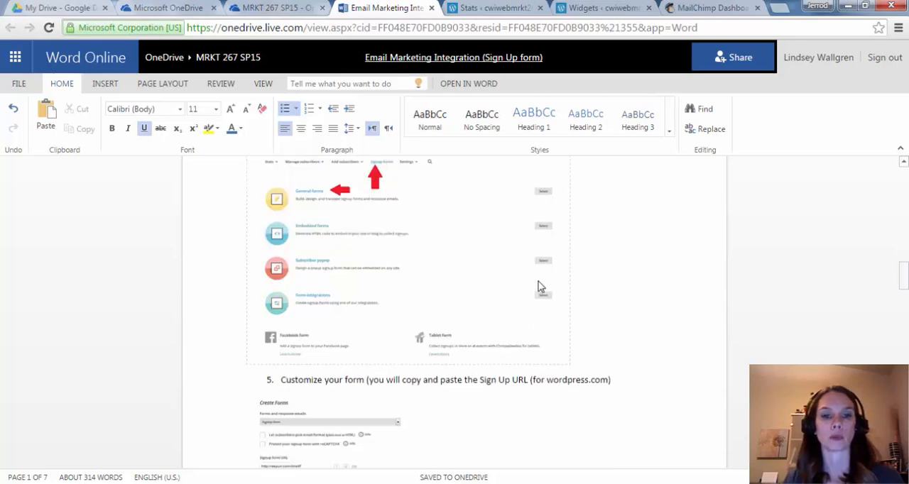
{"action": "scroll", "coordinate": [538, 287], "scroll_direction": "up", "scroll_amount": 2}
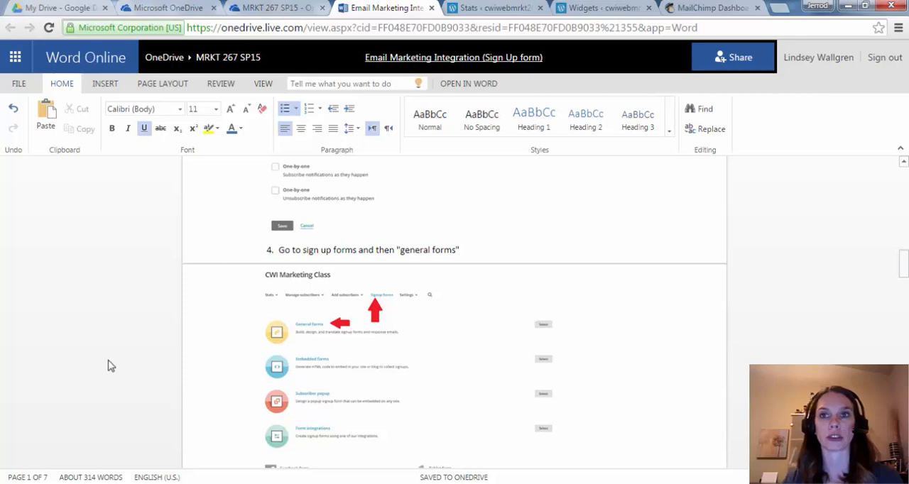
- Switch to MailChimp and open the General forms designer from the signup forms of the CWI Marketing Class list
{"action": "left_click", "coordinate": [711, 7]}
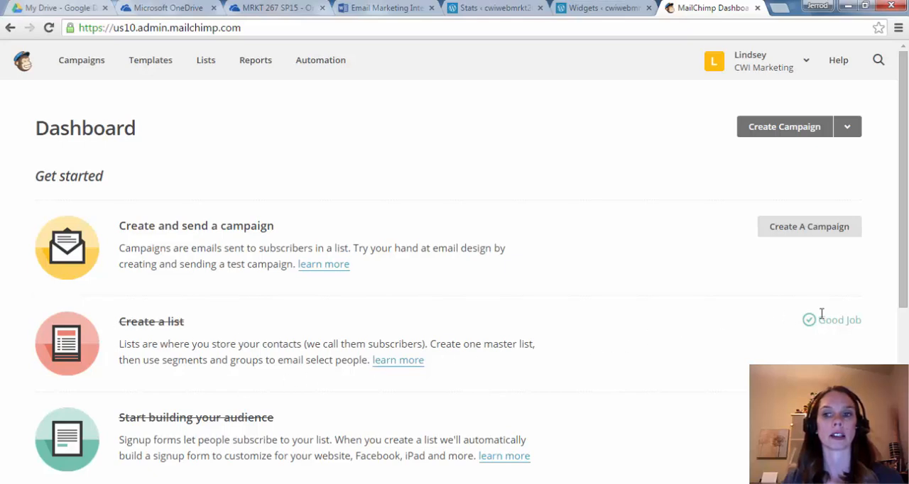
{"action": "left_click", "coordinate": [211, 63]}
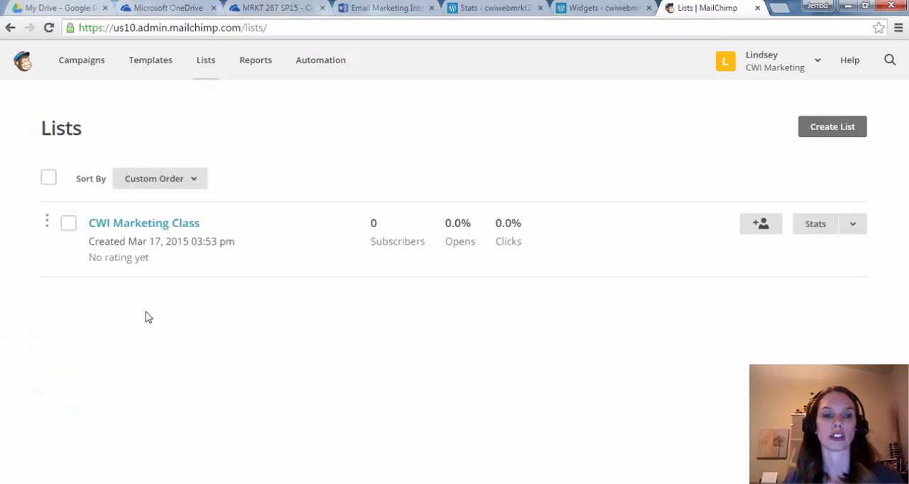
{"action": "left_click", "coordinate": [165, 224]}
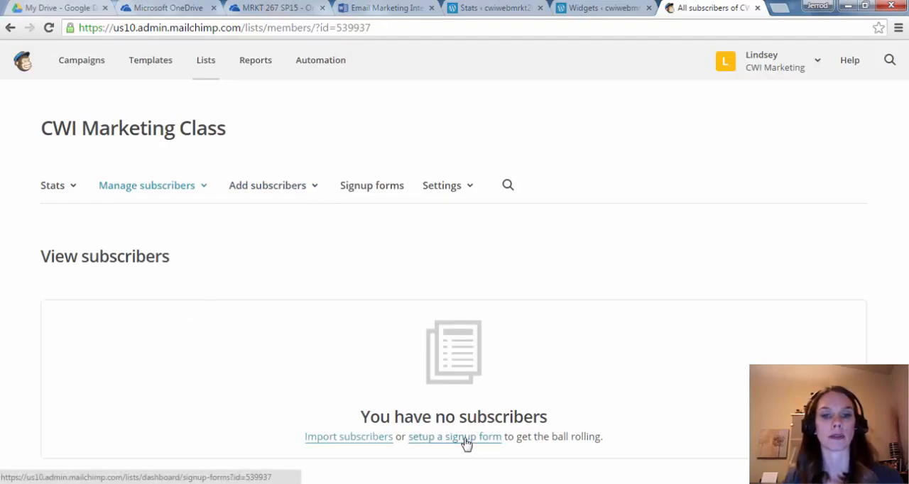
{"action": "left_click", "coordinate": [361, 190]}
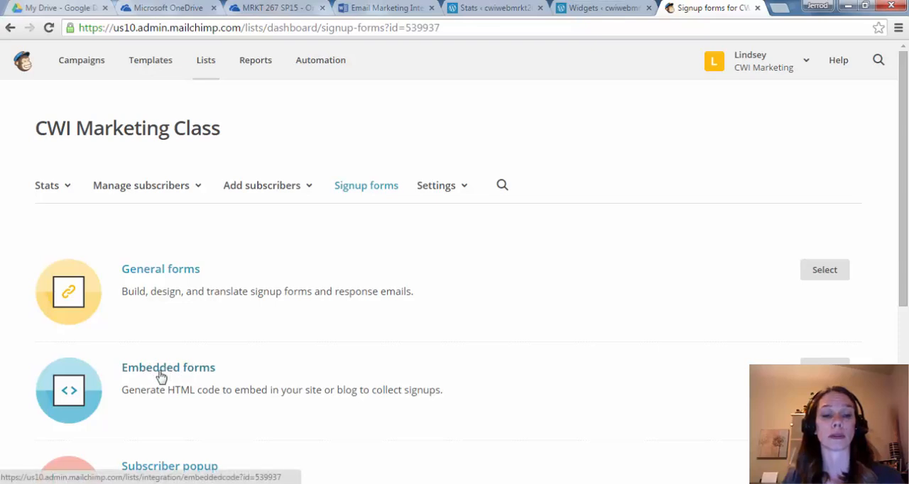
{"action": "left_click", "coordinate": [168, 273]}
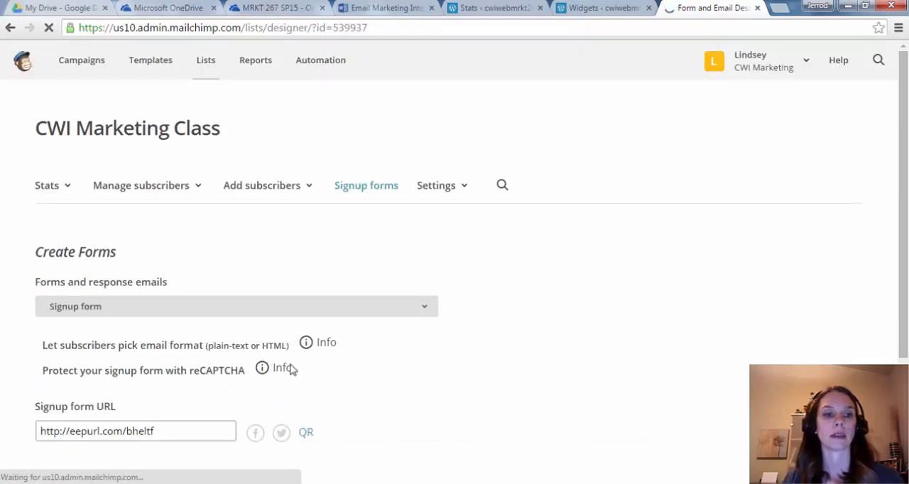
- Examine the CWI Marketing Class signup form's fields and its signup form URL
{"action": "scroll", "coordinate": [132, 398], "scroll_direction": "down", "scroll_amount": 1}
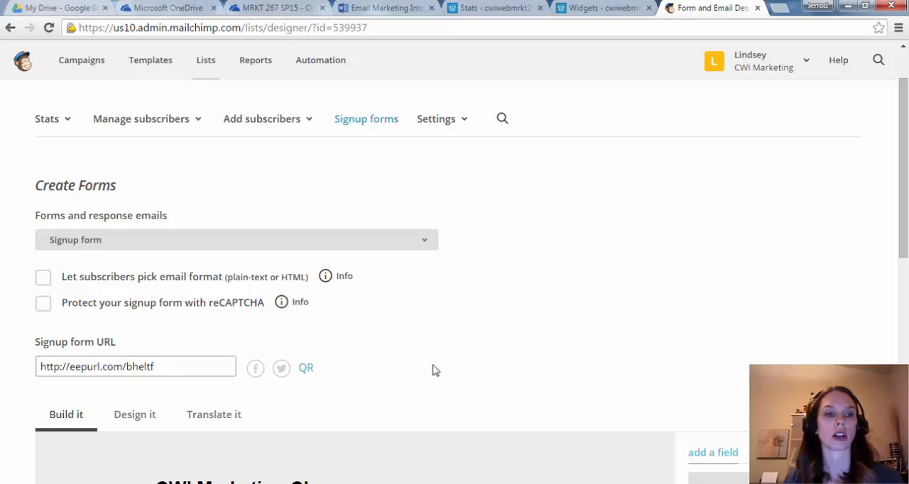
{"action": "scroll", "coordinate": [435, 364], "scroll_direction": "down", "scroll_amount": 5}
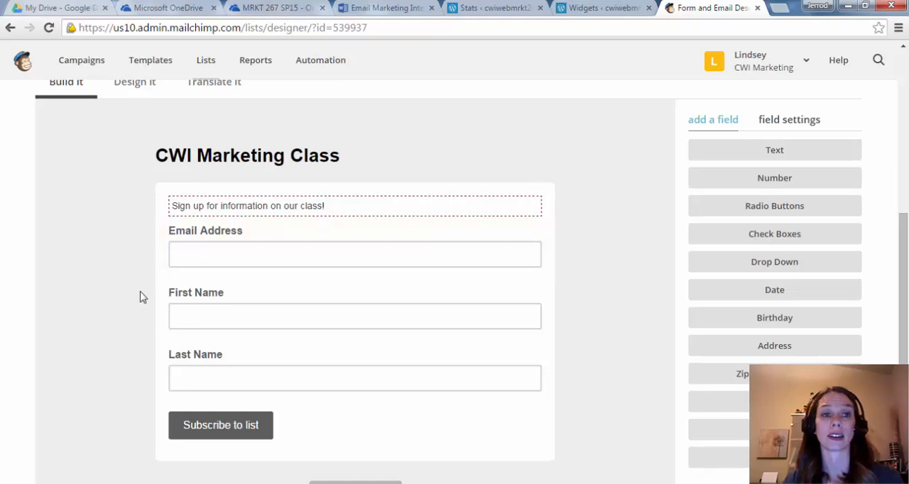
{"action": "scroll", "coordinate": [142, 297], "scroll_direction": "up", "scroll_amount": 2}
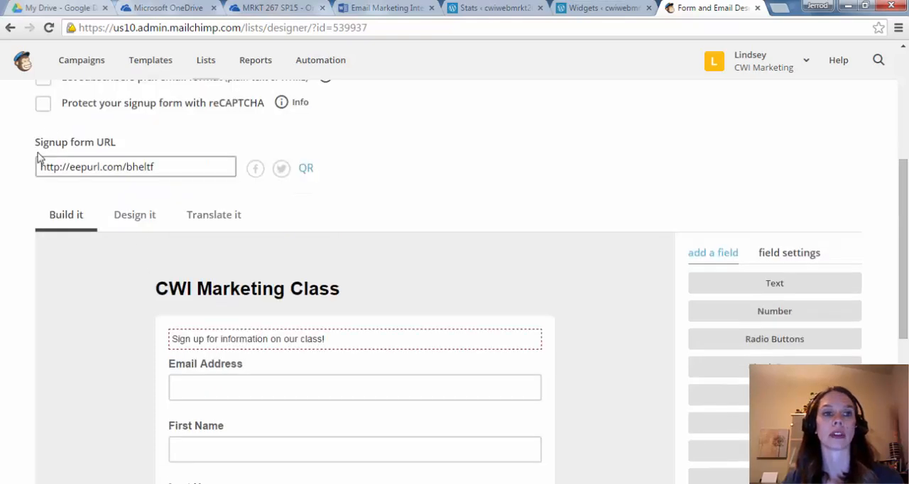
{"action": "left_click_drag", "start_coordinate": [183, 163], "coordinate": [33, 171]}
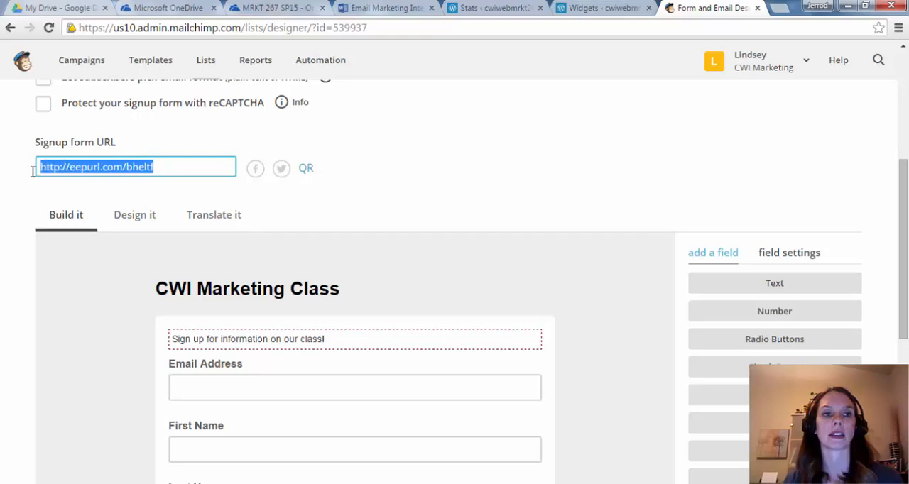
{"action": "left_click", "coordinate": [424, 195]}
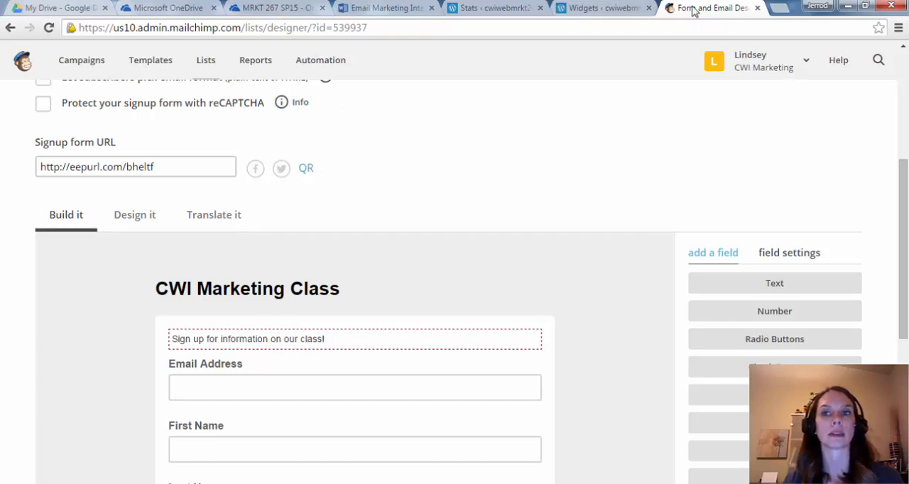
- Switch to the WordPress Widgets page and add an Image widget to the Sidebar
{"action": "left_click", "coordinate": [607, 8]}
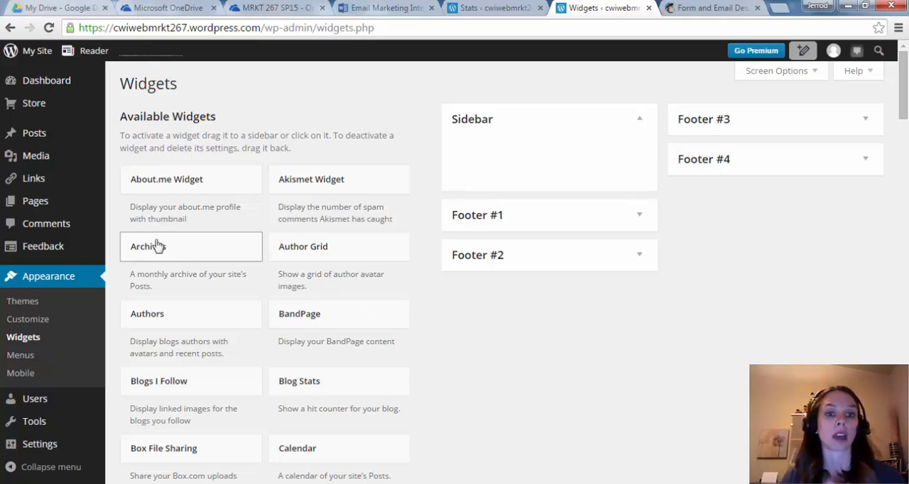
{"action": "scroll", "coordinate": [401, 367], "scroll_direction": "down", "scroll_amount": 6}
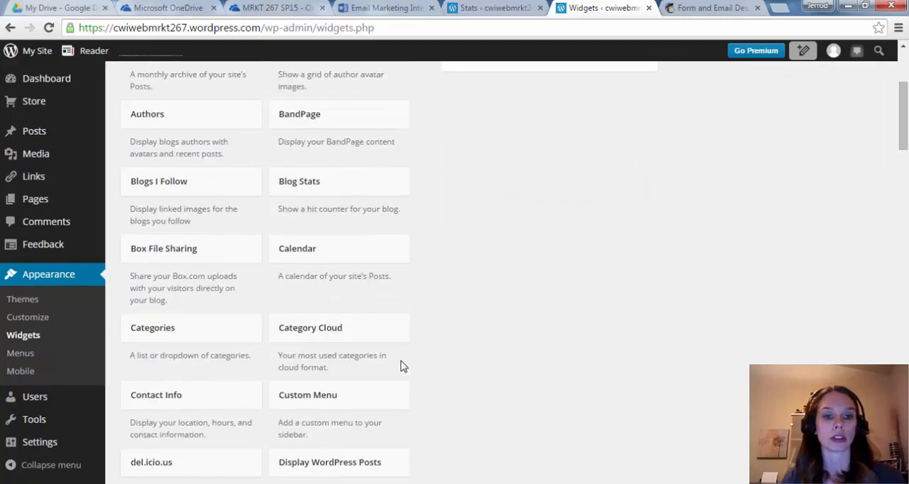
{"action": "scroll", "coordinate": [401, 366], "scroll_direction": "down", "scroll_amount": 3}
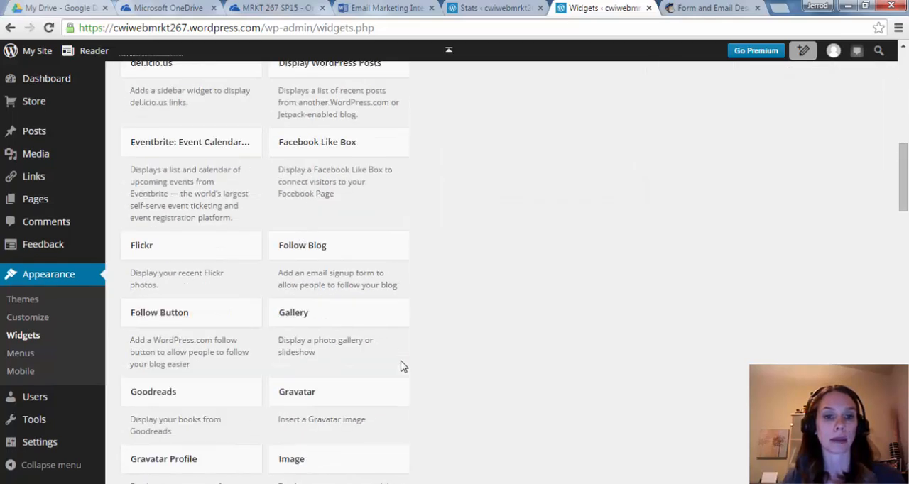
{"action": "left_click_drag", "start_coordinate": [319, 466], "coordinate": [512, 206]}
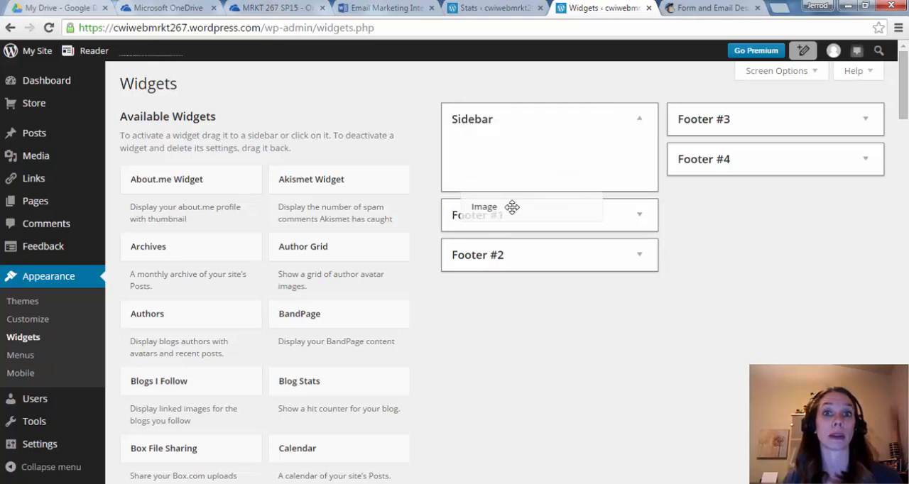
{"action": "left_click_drag", "start_coordinate": [512, 207], "coordinate": [503, 157]}
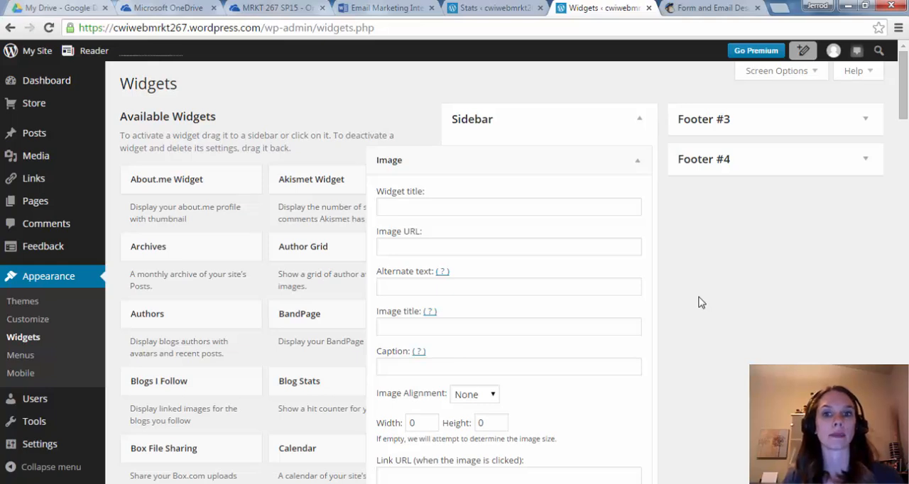
- Open the Upload New Media page in a separate browser tab, keeping the Widgets page open
{"action": "scroll", "coordinate": [698, 302], "scroll_direction": "down", "scroll_amount": 1}
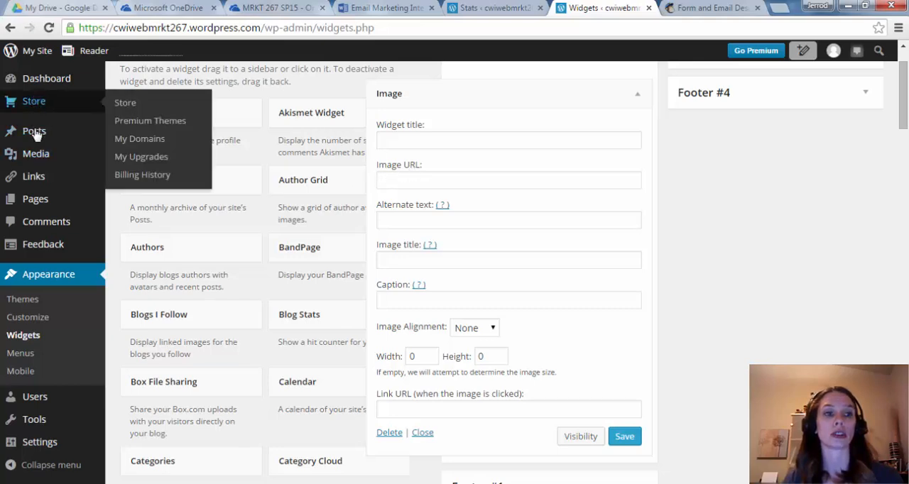
{"action": "mouse_move", "coordinate": [37, 159]}
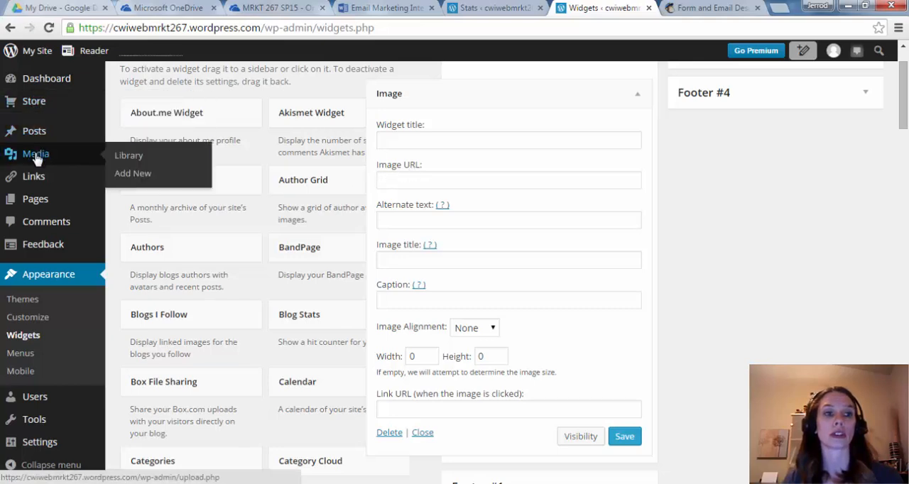
{"action": "right_click", "coordinate": [137, 177]}
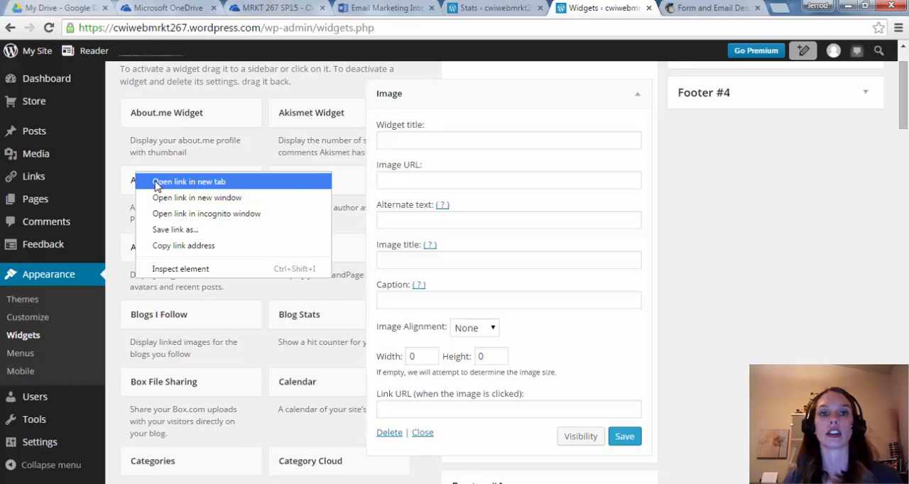
{"action": "left_click", "coordinate": [157, 183]}
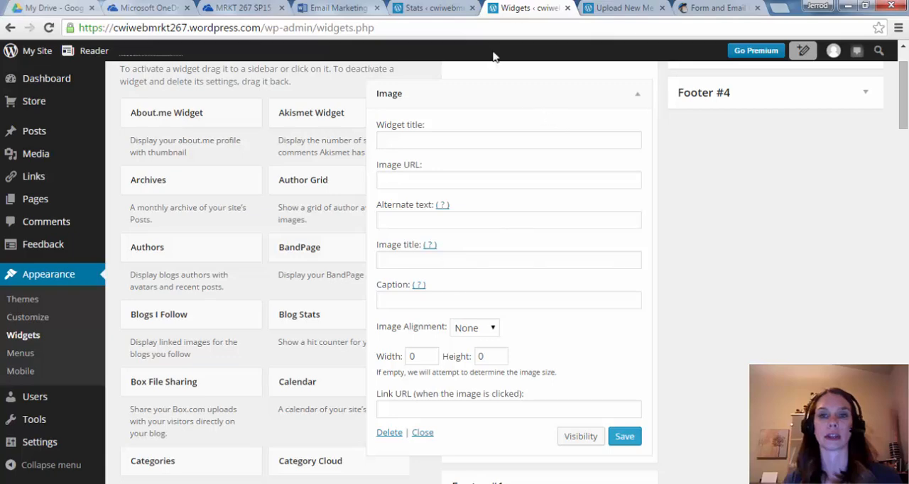
{"action": "left_click", "coordinate": [628, 6]}
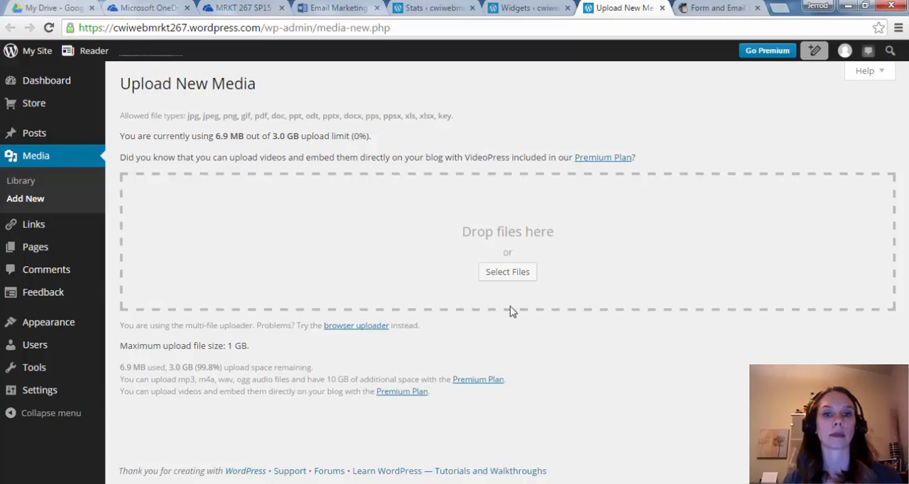
- Upload the most recent JPEG image, subscribe, from the Desktop folder to the site's media
{"action": "left_click", "coordinate": [507, 272]}
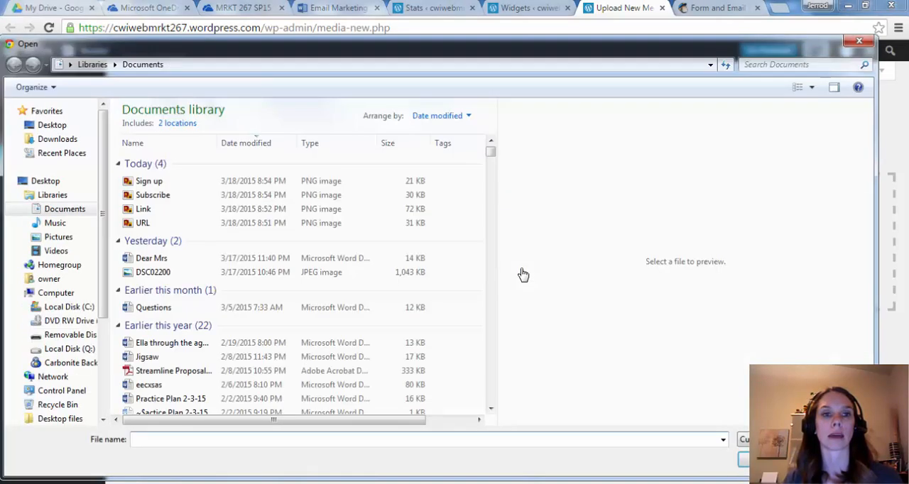
{"action": "left_click", "coordinate": [49, 126]}
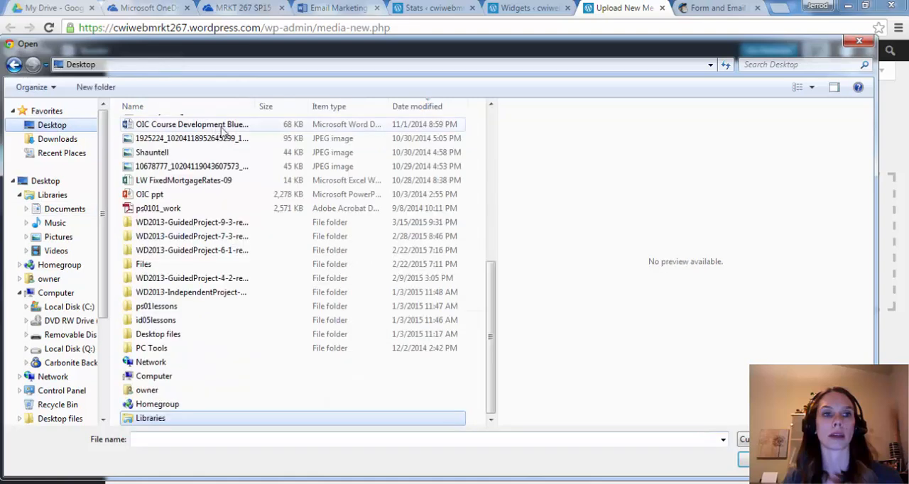
{"action": "left_click", "coordinate": [412, 106]}
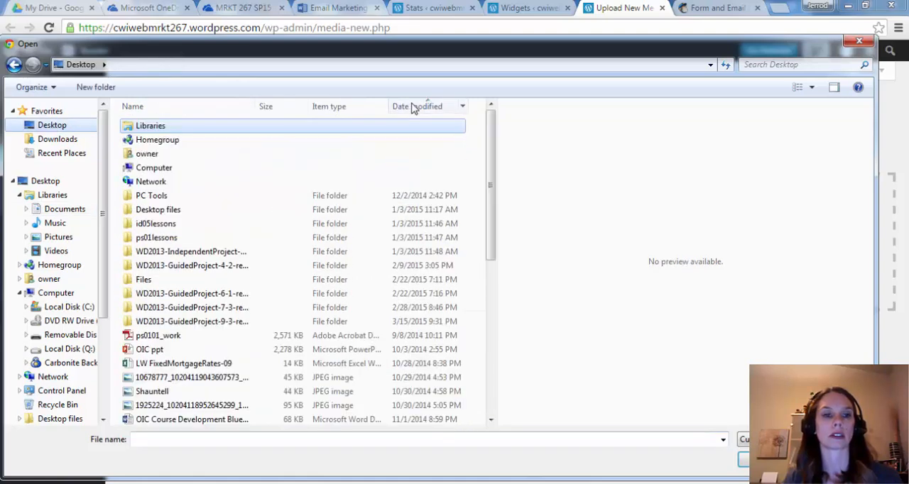
{"action": "left_click", "coordinate": [412, 106]}
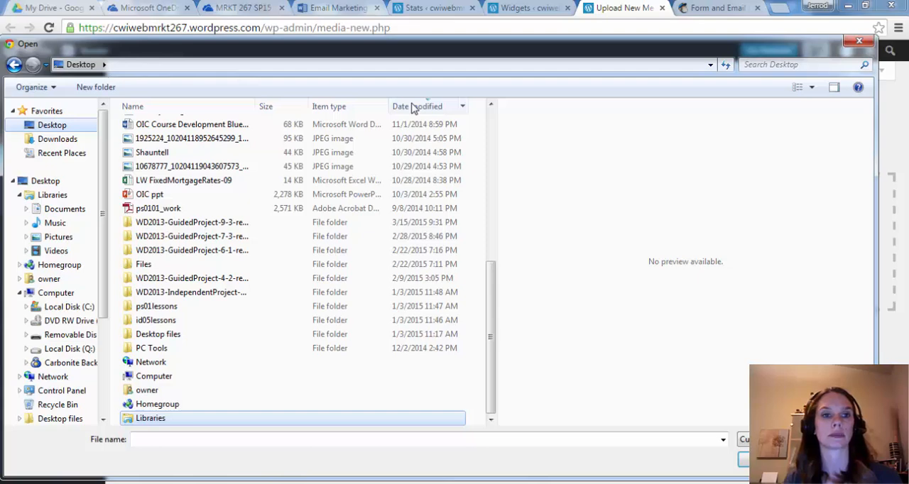
{"action": "scroll", "coordinate": [372, 310], "scroll_direction": "down", "scroll_amount": 4}
{"action": "scroll", "coordinate": [371, 309], "scroll_direction": "up", "scroll_amount": 4}
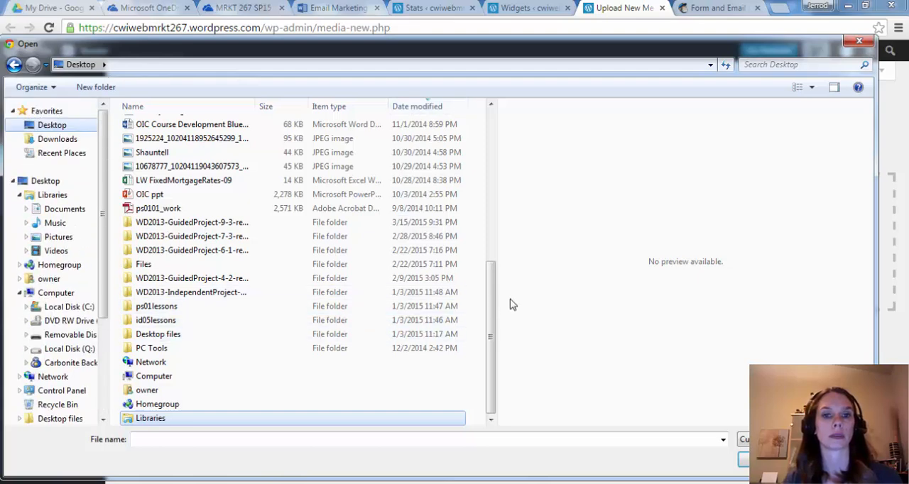
{"action": "left_click_drag", "start_coordinate": [491, 313], "coordinate": [490, 106]}
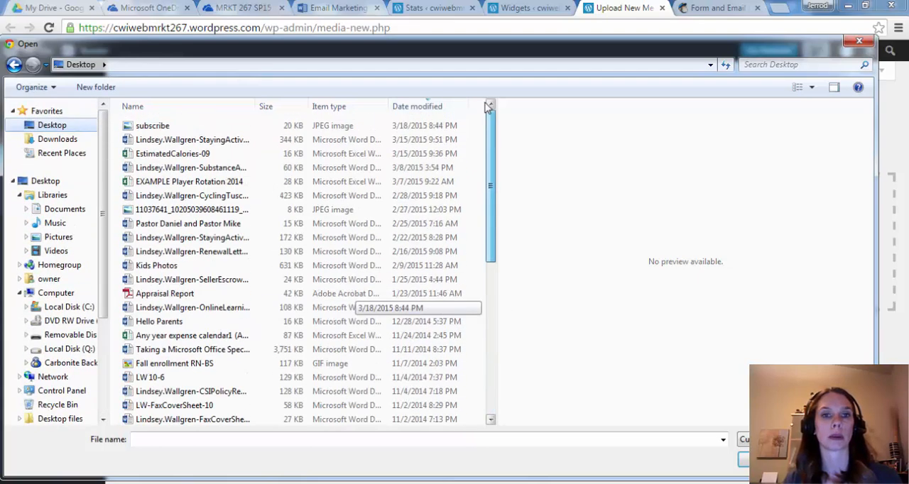
{"action": "left_click", "coordinate": [226, 128]}
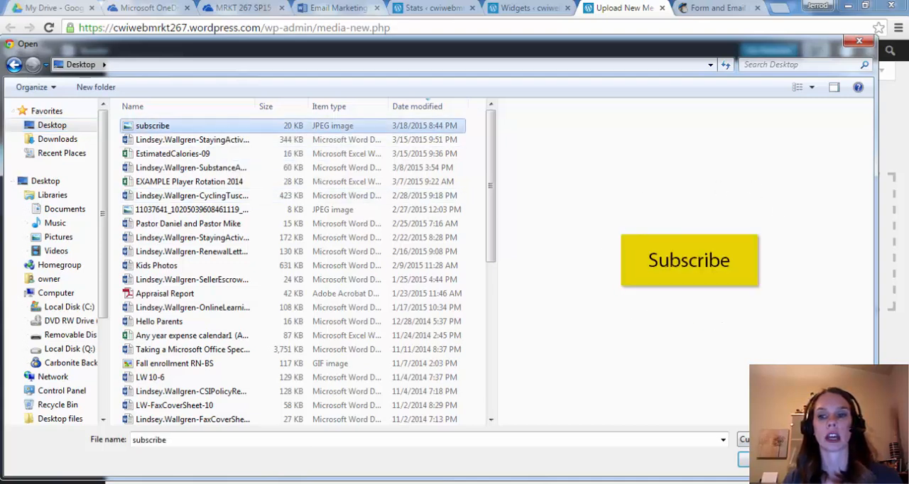
{"action": "left_click", "coordinate": [743, 460]}
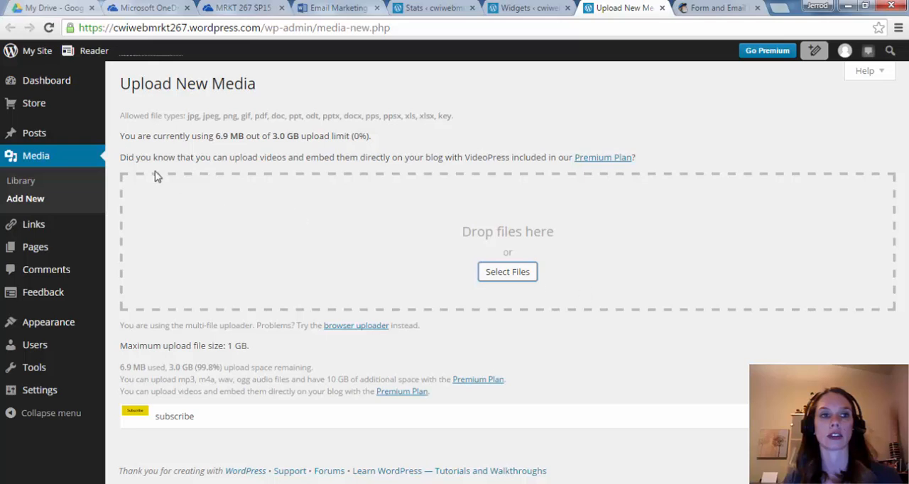
- Copy the subscribe image's file URL from the Media Library into the Image URL of the sidebar Image widget
{"action": "left_click", "coordinate": [19, 182]}
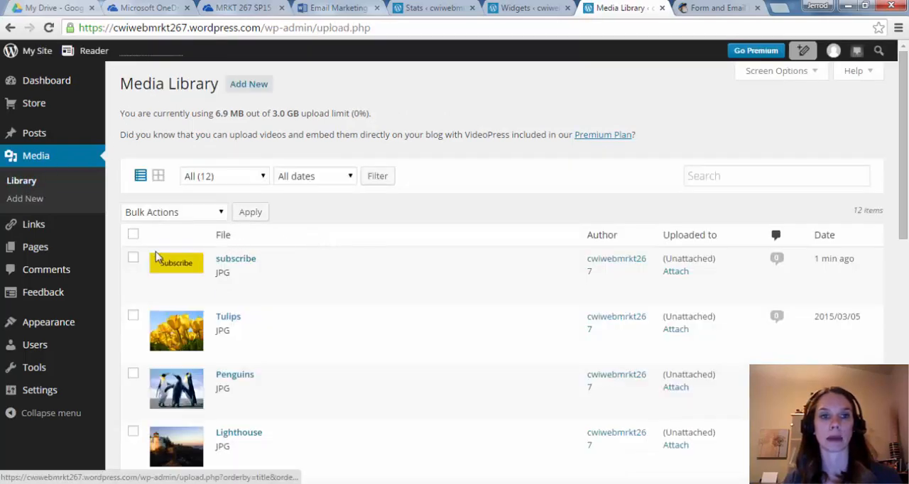
{"action": "mouse_move", "coordinate": [224, 257]}
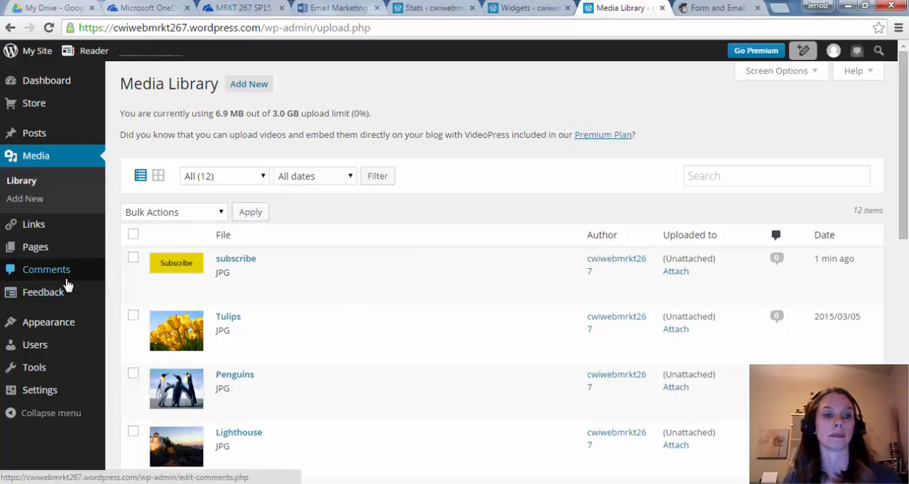
{"action": "left_click", "coordinate": [529, 8]}
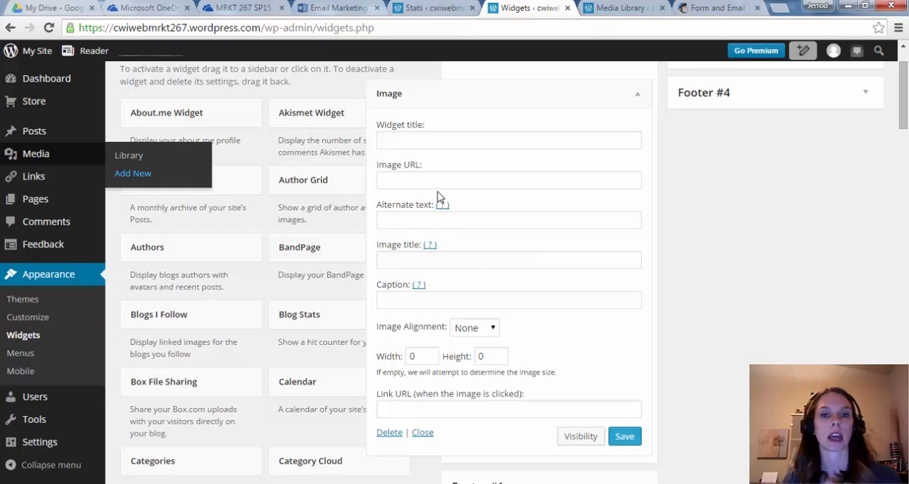
{"action": "left_click", "coordinate": [412, 181]}
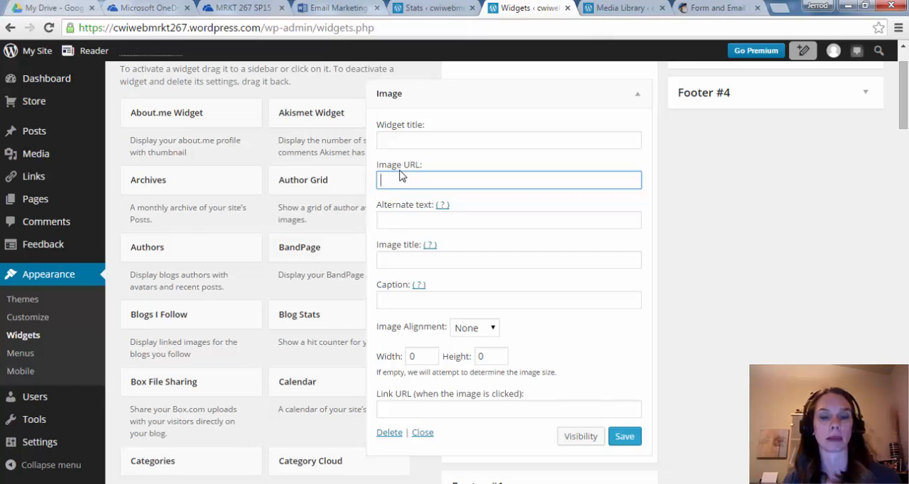
{"action": "left_click", "coordinate": [612, 8]}
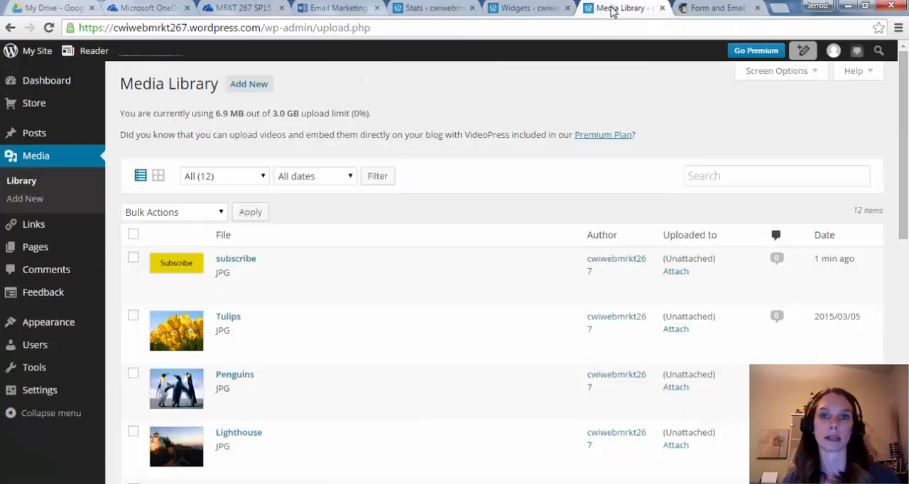
{"action": "left_click", "coordinate": [240, 263]}
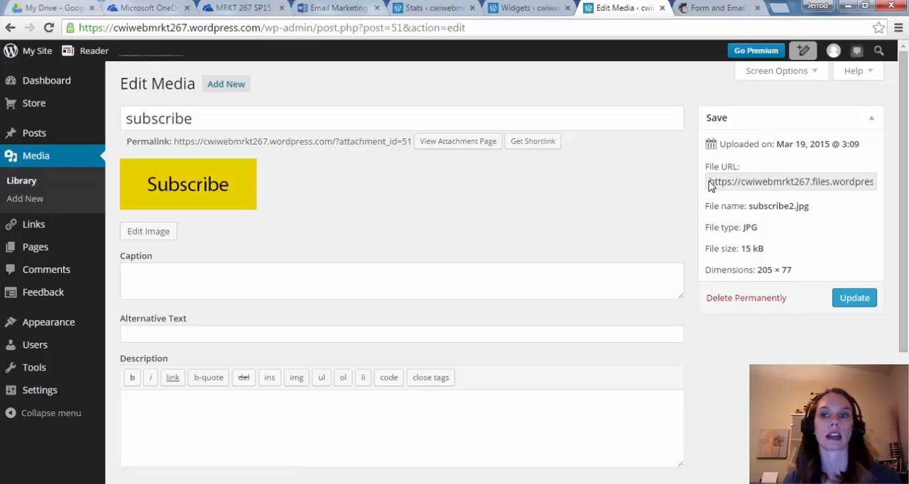
{"action": "left_click_drag", "start_coordinate": [708, 184], "coordinate": [902, 179]}
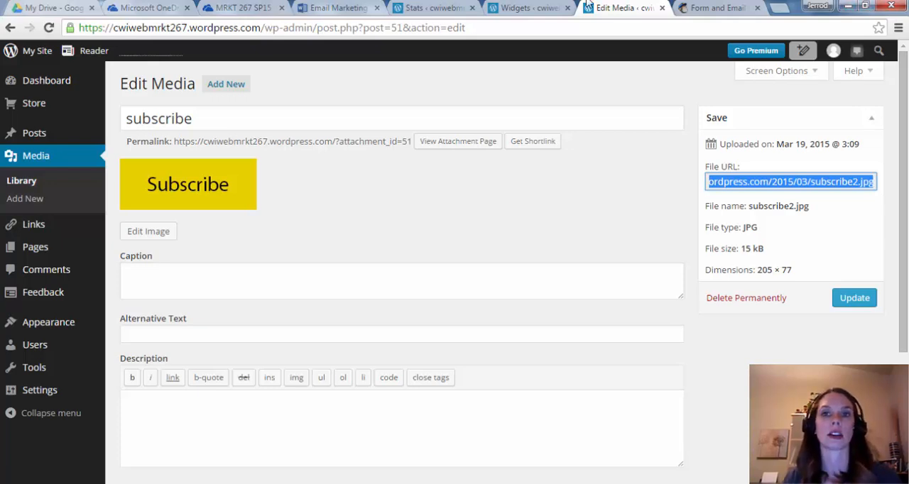
{"action": "left_click", "coordinate": [527, 8]}
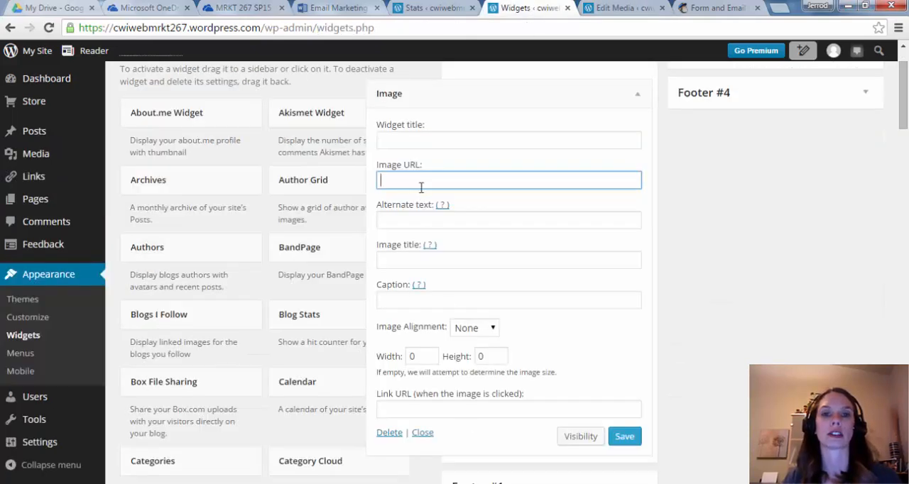
{"action": "key", "text": "ctrl+v"}
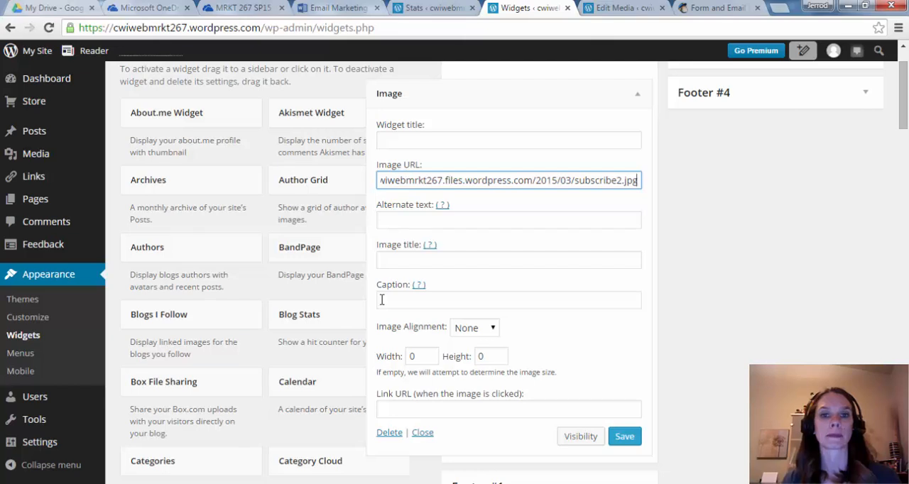
{"action": "left_click", "coordinate": [418, 406]}
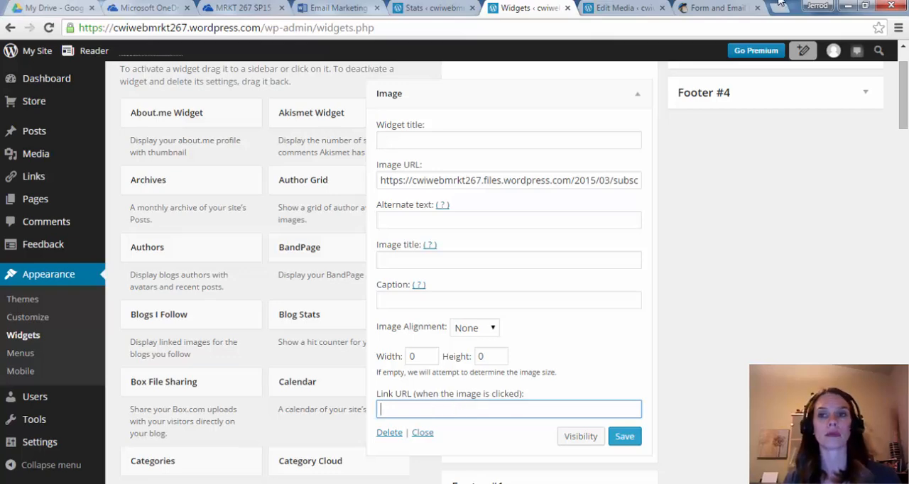
{"action": "left_click", "coordinate": [702, 8]}
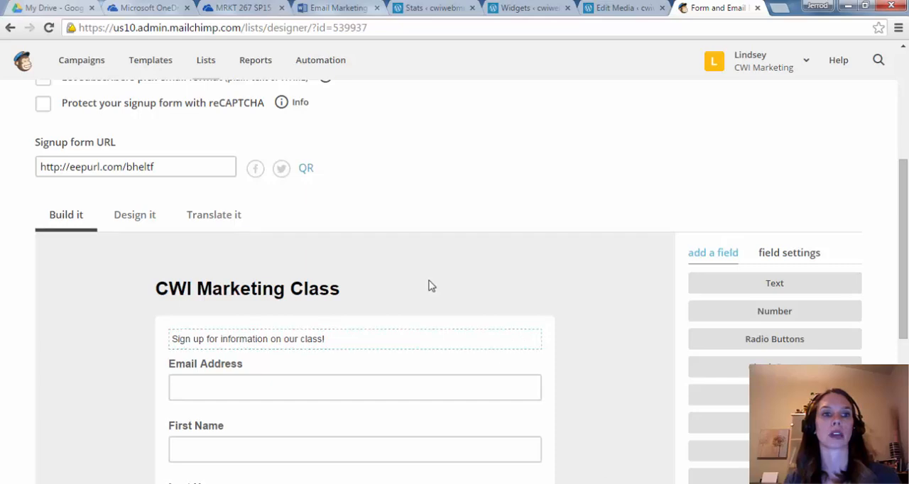
{"action": "left_click_drag", "start_coordinate": [171, 166], "coordinate": [20, 168]}
{"action": "key", "text": "ctrl+c"}
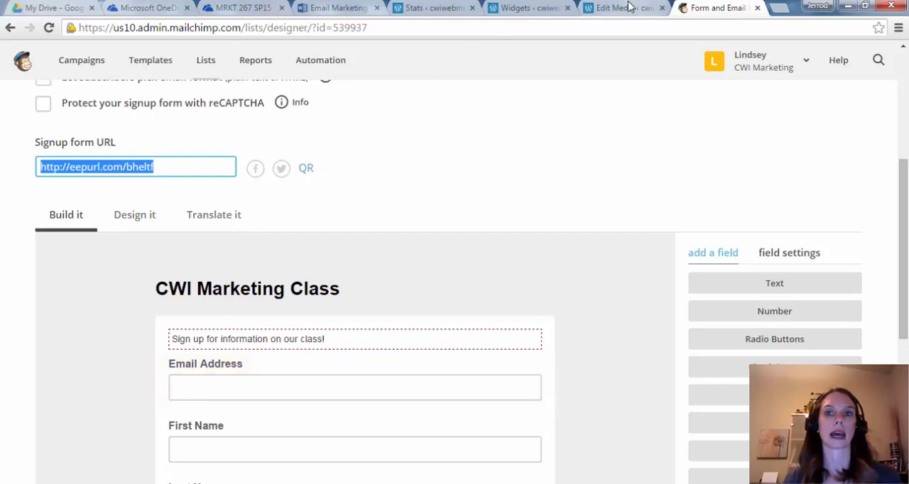
{"action": "left_click", "coordinate": [539, 8]}
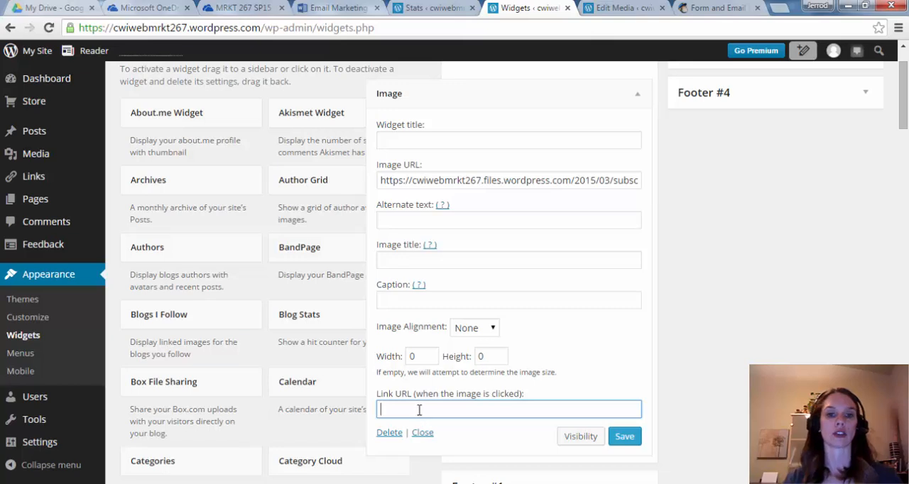
{"action": "key", "text": "ctrl+v"}
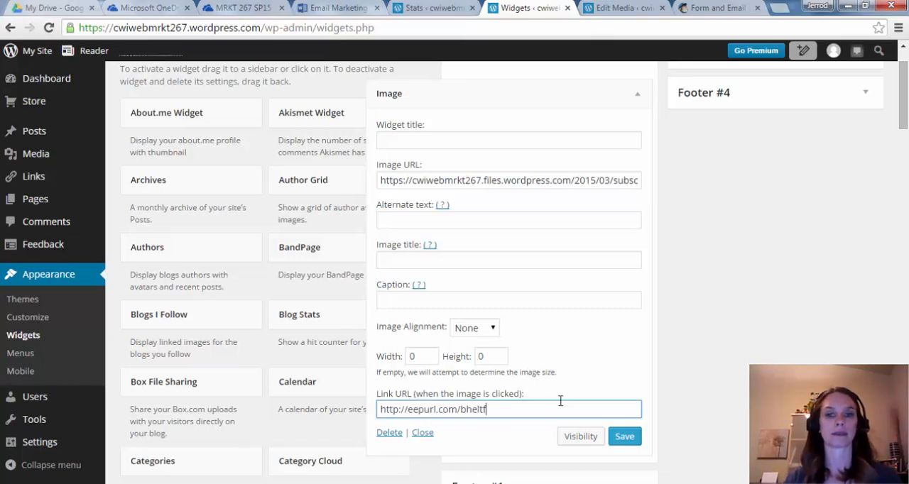
{"action": "left_click", "coordinate": [625, 440]}
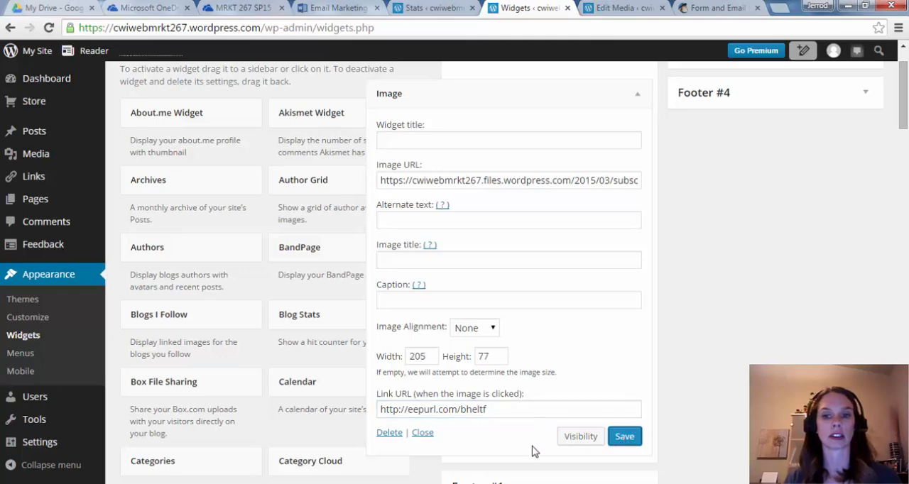
- View the live site and test that the sidebar Subscribe image leads to the CWI Marketing Class signup form
{"action": "scroll", "coordinate": [578, 334], "scroll_direction": "up", "scroll_amount": 1}
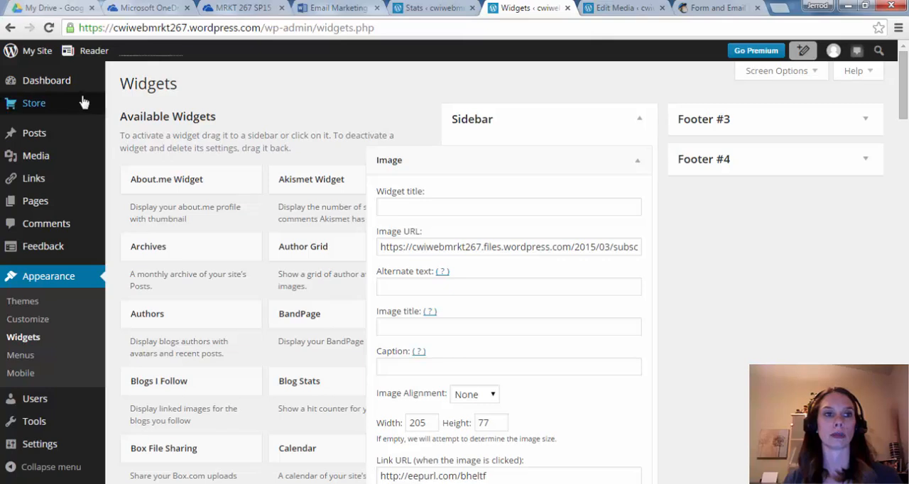
{"action": "mouse_move", "coordinate": [81, 100]}
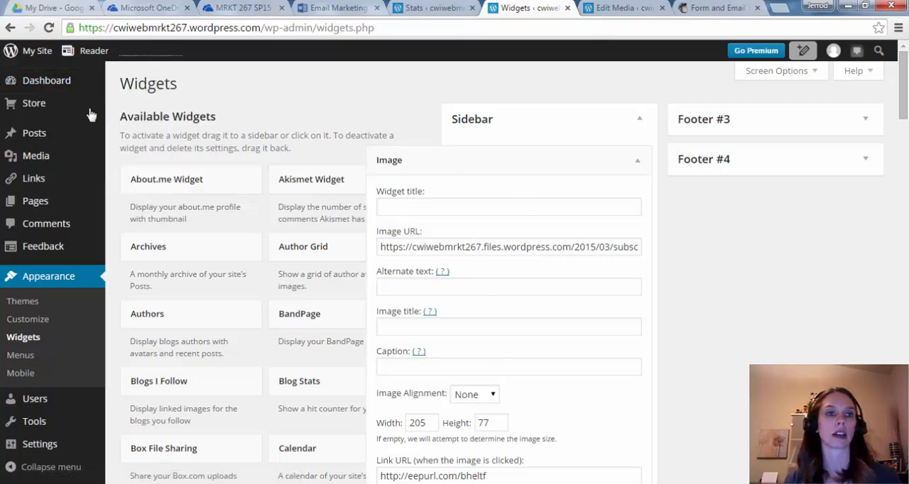
{"action": "mouse_move", "coordinate": [34, 60]}
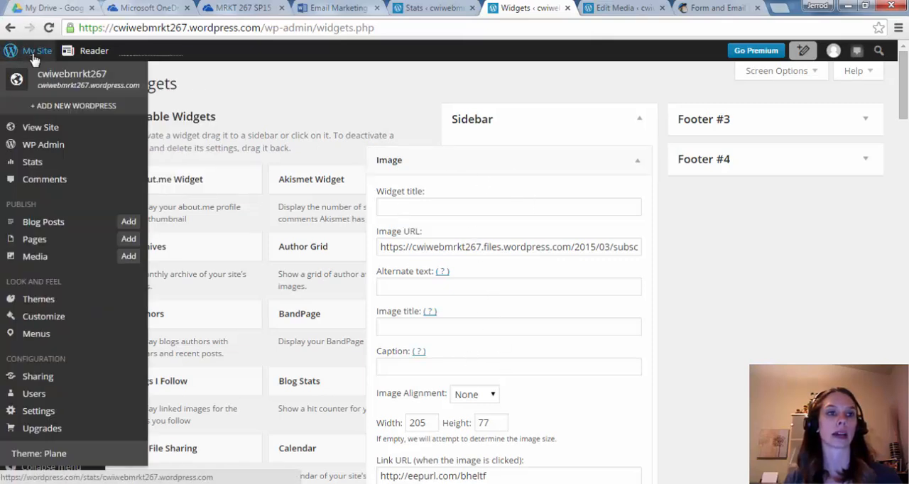
{"action": "left_click", "coordinate": [28, 133]}
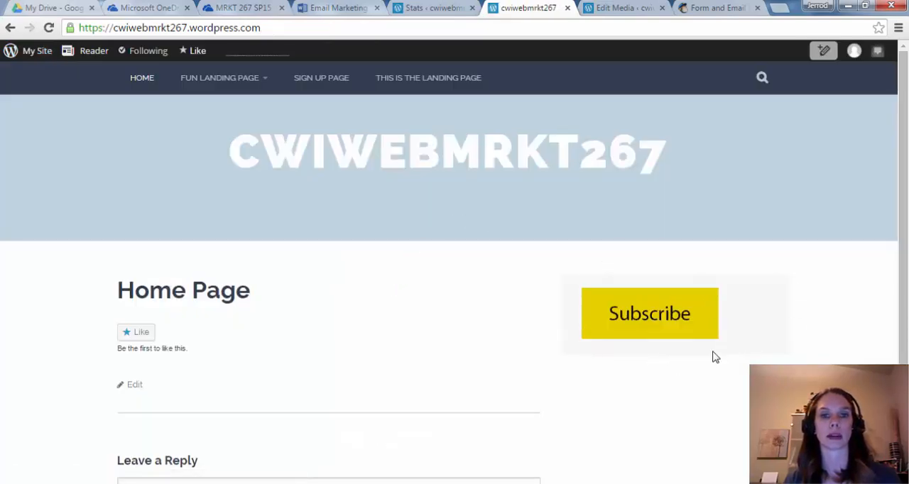
{"action": "left_click", "coordinate": [698, 324]}
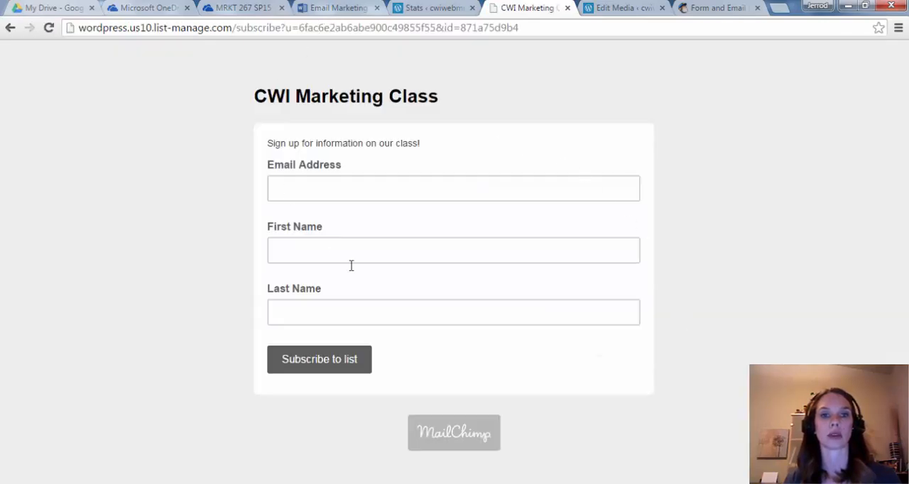
{"action": "left_click", "coordinate": [330, 181]}
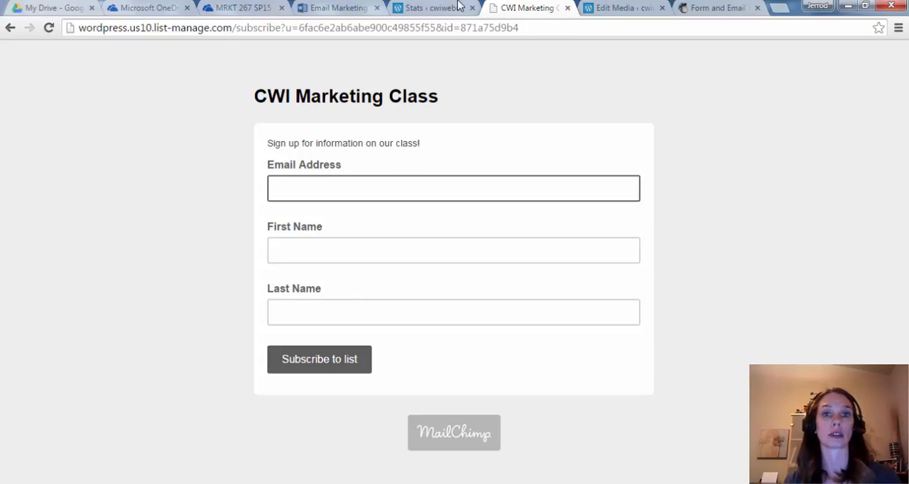
- Switch to the Email Marketing Integration (Sign Up form) instructions in Word Online
{"action": "left_click", "coordinate": [459, 8]}
{"action": "left_click", "coordinate": [365, 9]}
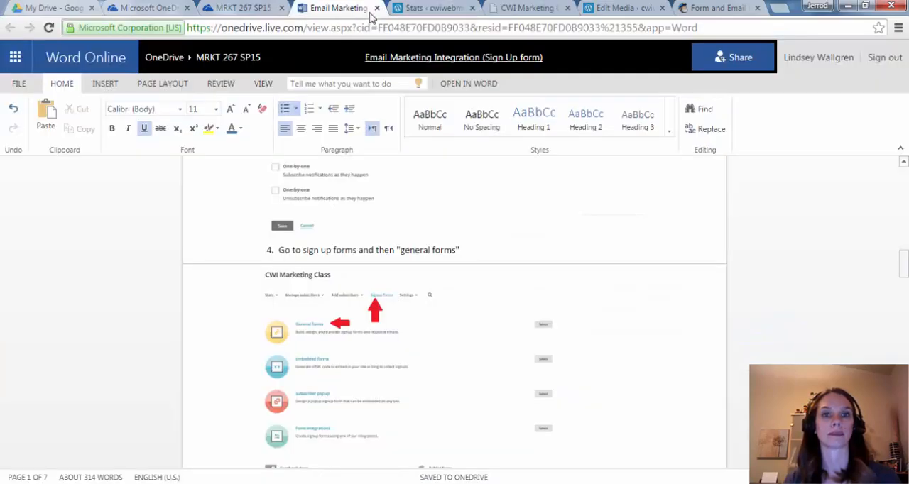
- Close the CWI Marketing Class signup form page and return to the WordPress Edit Media page
{"action": "left_click", "coordinate": [627, 8]}
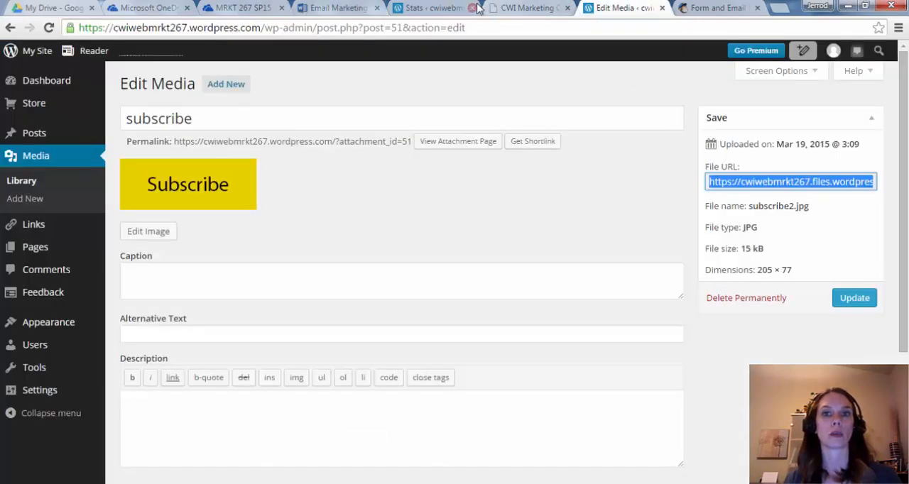
{"action": "left_click", "coordinate": [509, 8]}
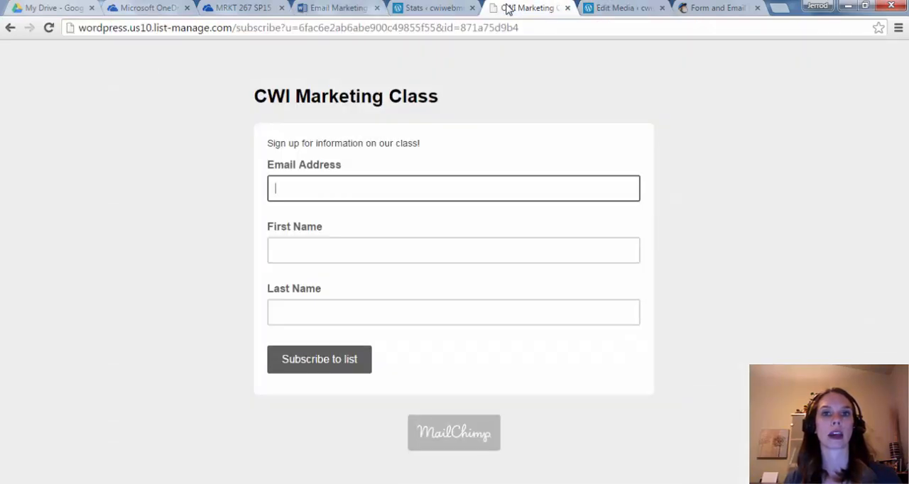
{"action": "left_click", "coordinate": [568, 8]}
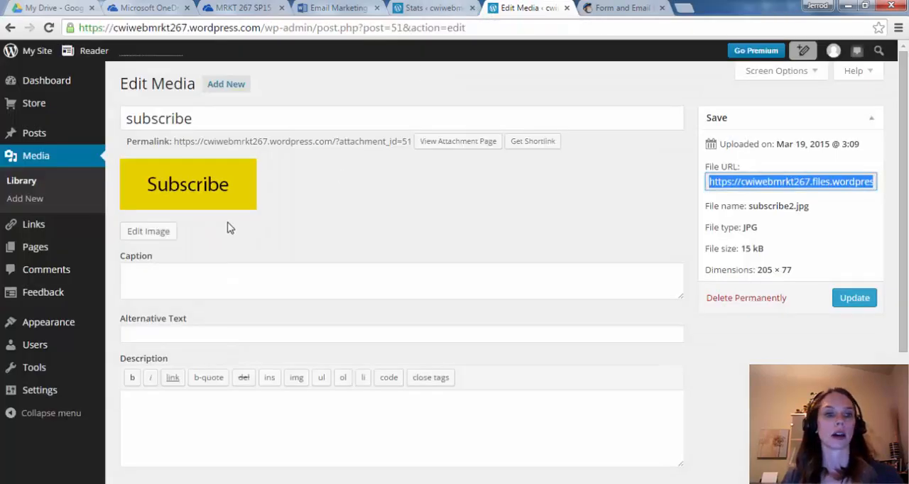
{"action": "mouse_move", "coordinate": [50, 321]}
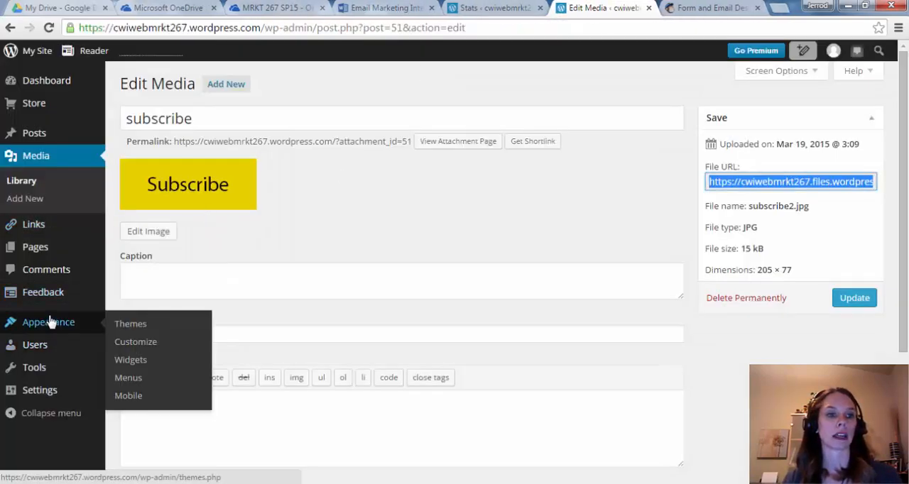
{"action": "left_click", "coordinate": [141, 345]}
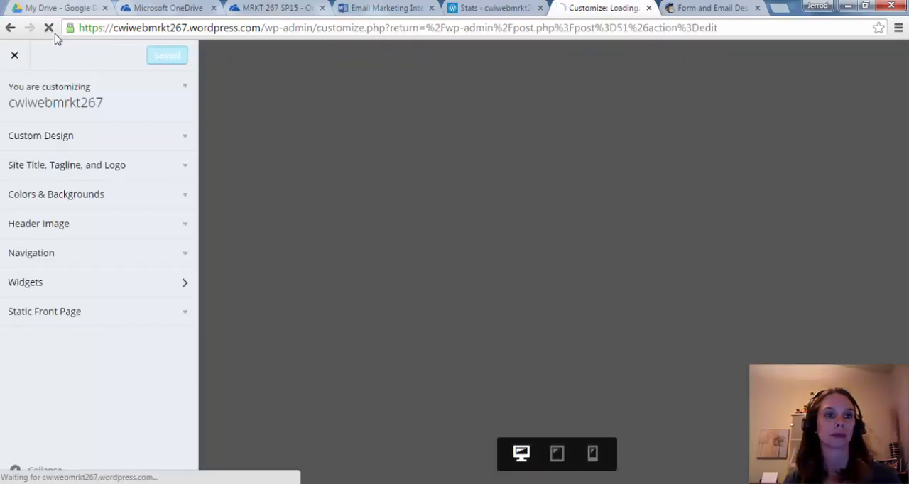
{"action": "left_click", "coordinate": [15, 57]}
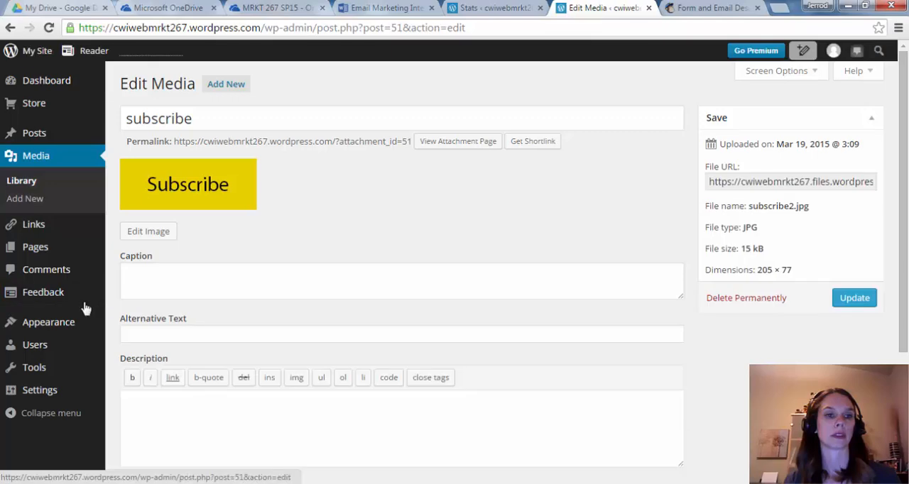
- Set the sidebar Image widget's title to "Click below to subscribe to our list!" and save the widget
{"action": "mouse_move", "coordinate": [71, 328]}
{"action": "left_click", "coordinate": [146, 363]}
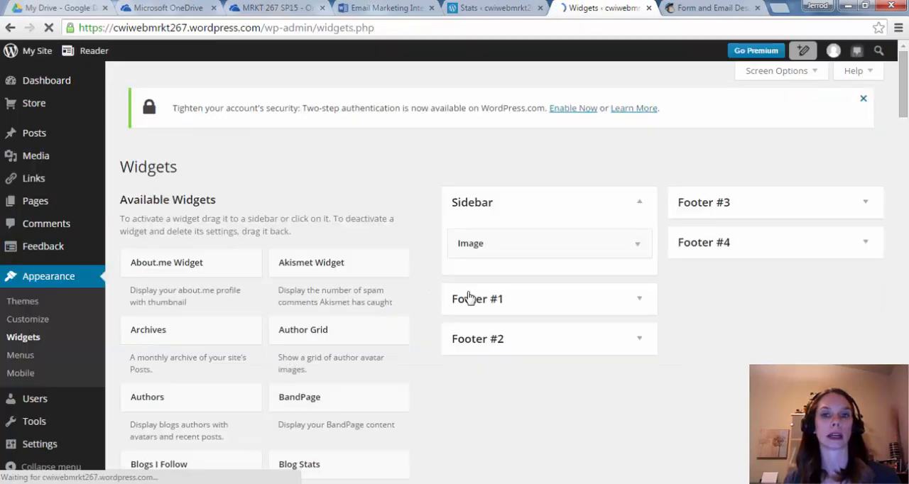
{"action": "left_click", "coordinate": [647, 246]}
{"action": "scroll", "coordinate": [613, 307], "scroll_direction": "down", "scroll_amount": 2}
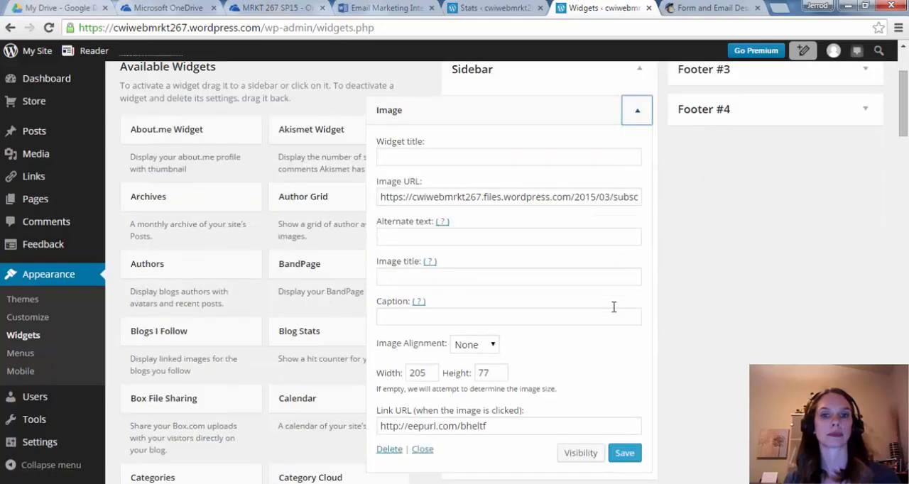
{"action": "left_click", "coordinate": [435, 157]}
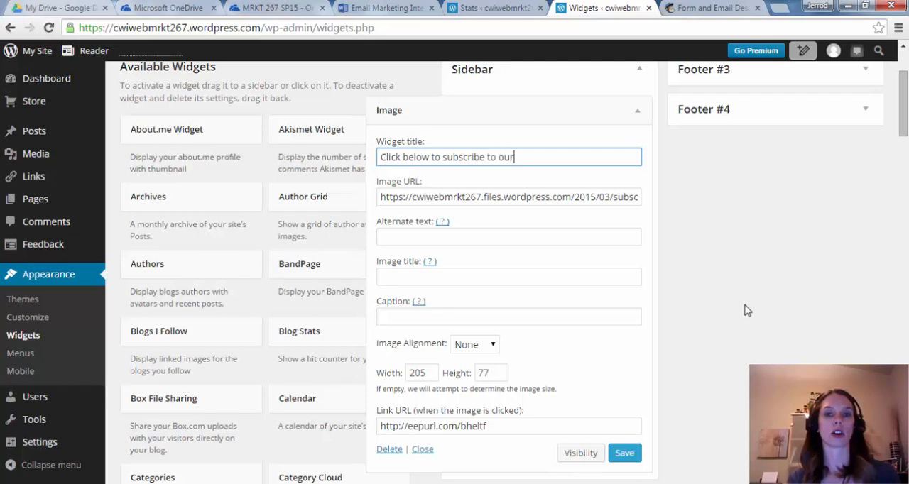
{"action": "type", "text": "ist!"}
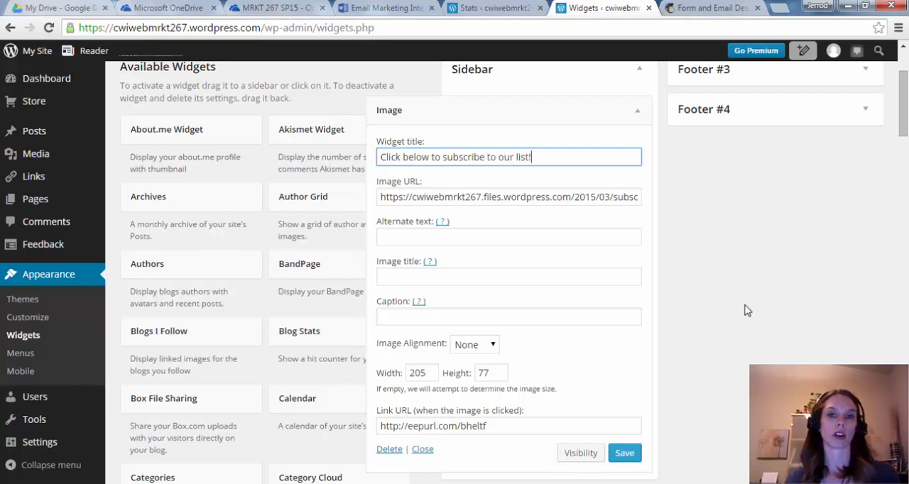
{"action": "left_click", "coordinate": [621, 454]}
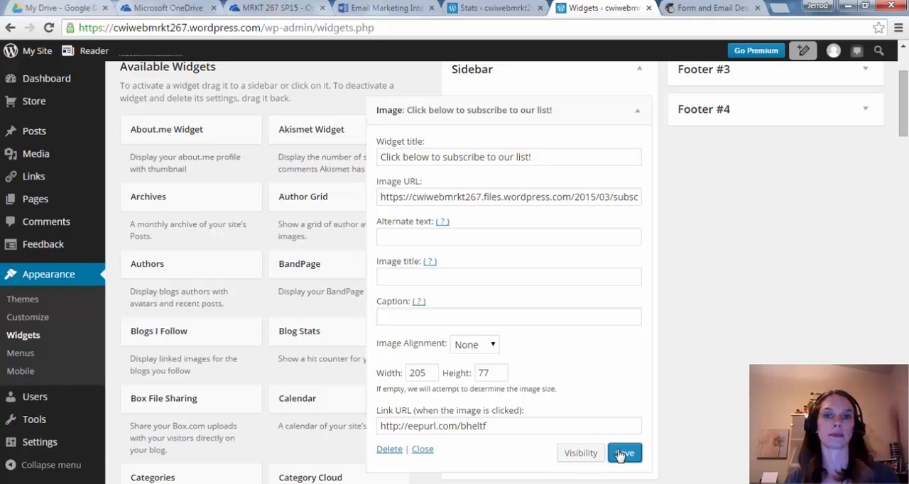
- View the live site and check the new title above the Subscribe image in the home page sidebar
{"action": "mouse_move", "coordinate": [32, 50]}
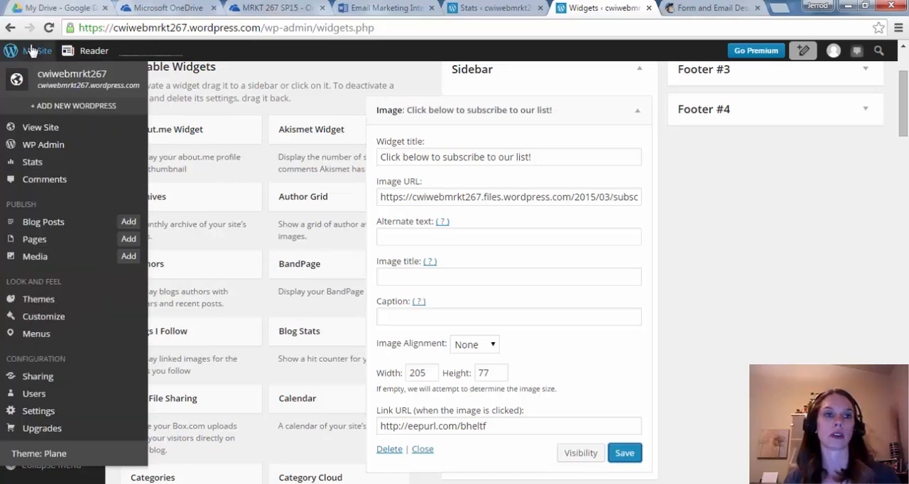
{"action": "left_click", "coordinate": [27, 129]}
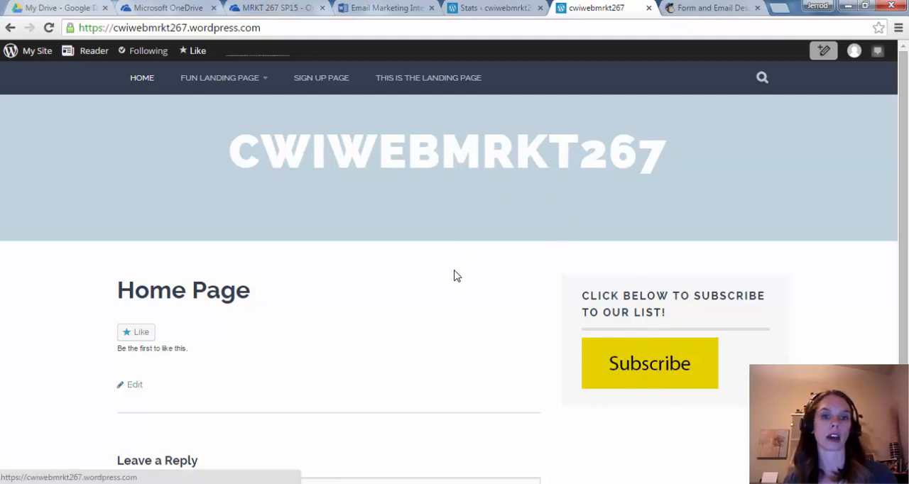
{"action": "scroll", "coordinate": [453, 278], "scroll_direction": "down", "scroll_amount": 2}
{"action": "scroll", "coordinate": [504, 355], "scroll_direction": "up", "scroll_amount": 2}
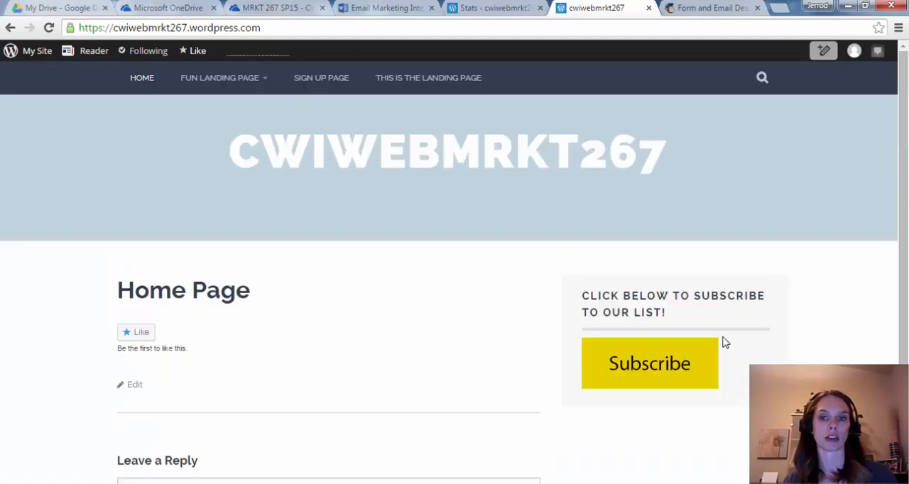